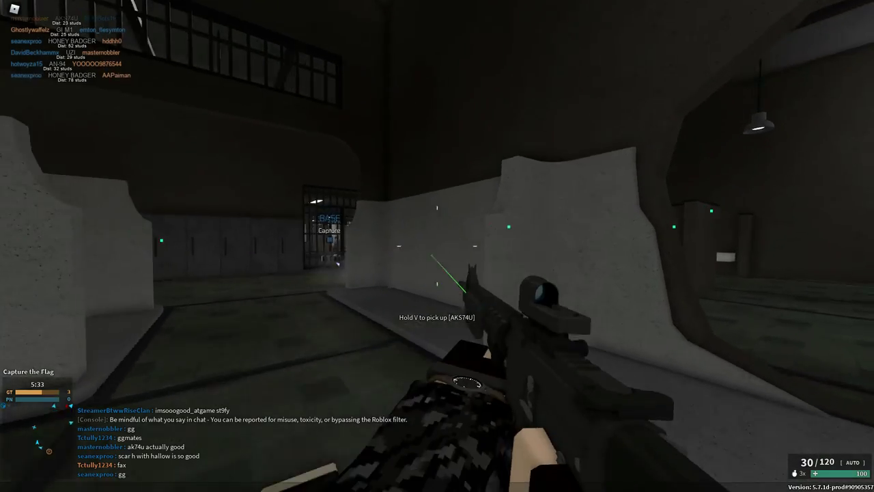
key(w)
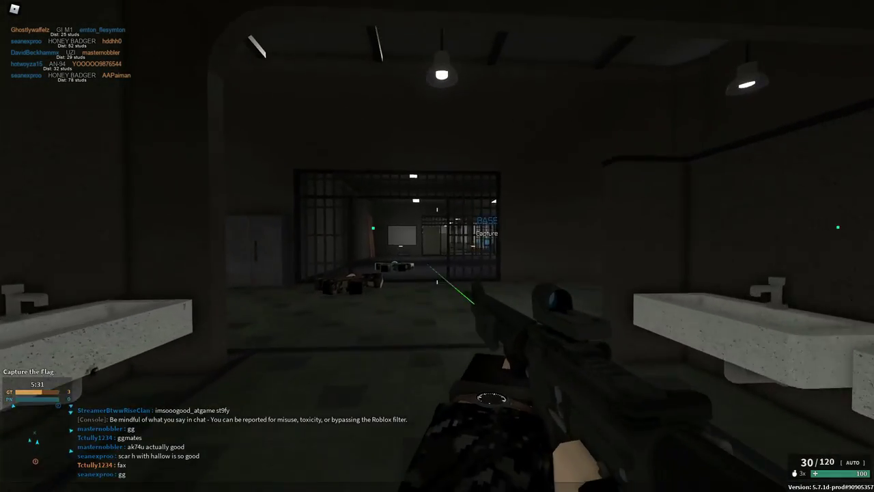
right_click(437, 246)
click(437, 246)
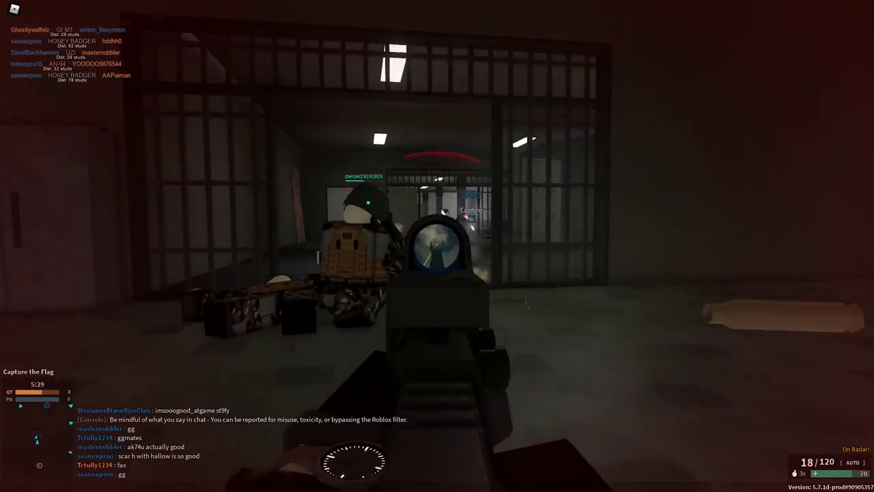
key(r)
key(w)
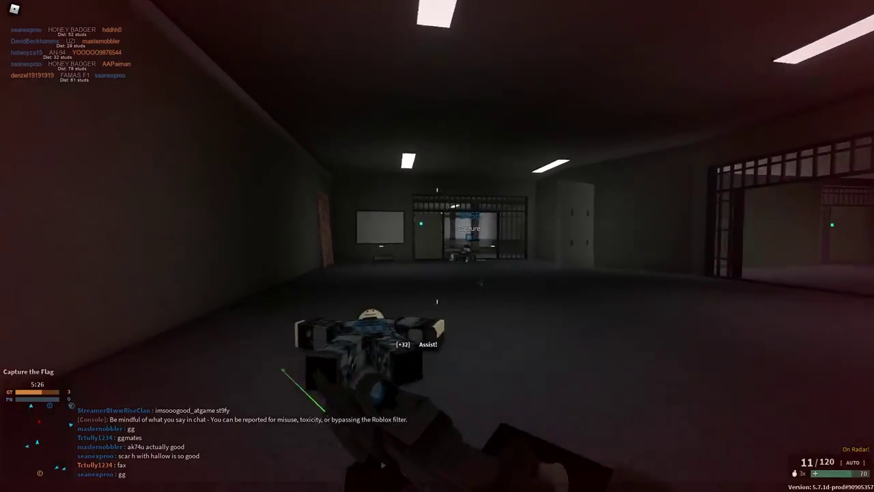
right_click(436, 246)
click(437, 246)
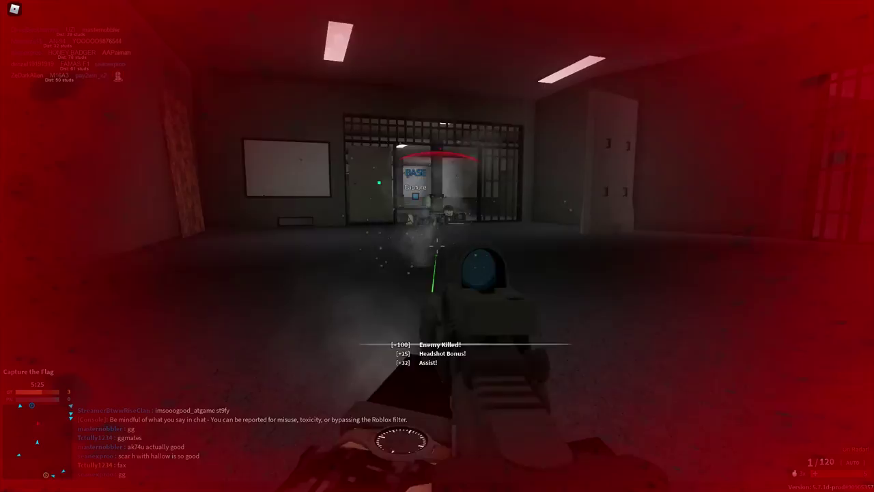
key(r)
key(w)
key(w)
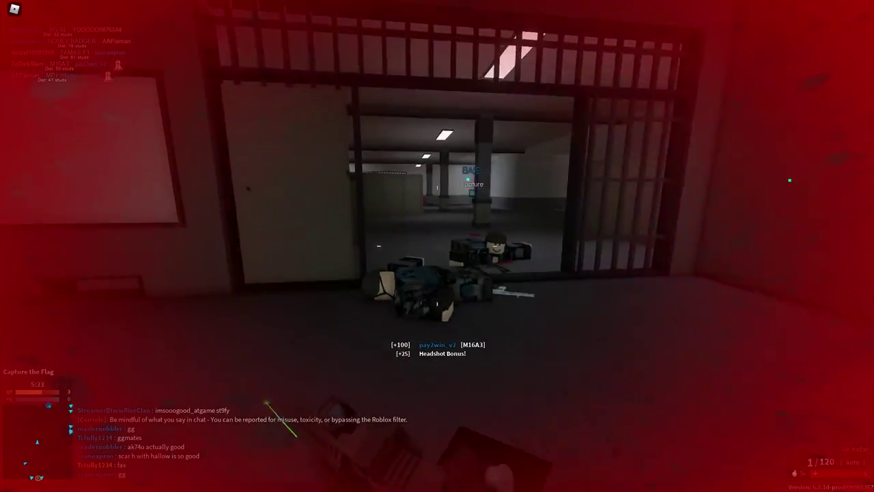
key(r)
key(w)
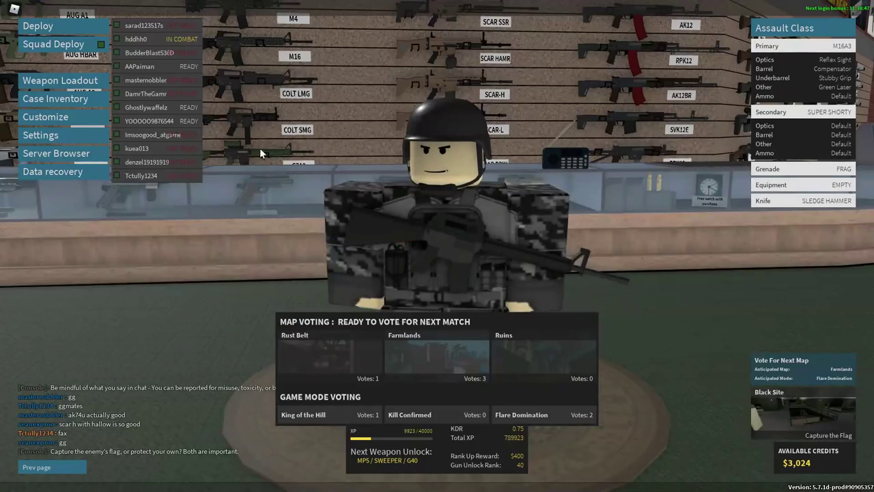
mouse_move(165, 98)
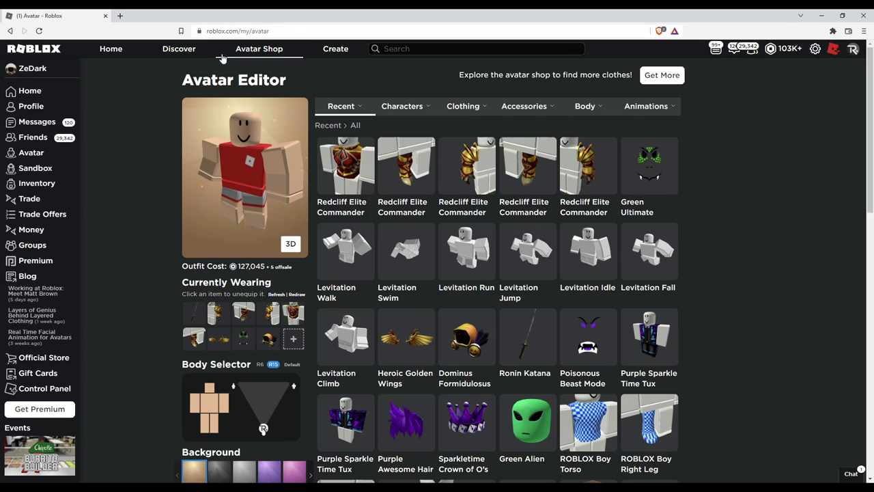
Equip the Malivinius left leg on the avatar from the Left Legs body parts.
mouse_move(613, 114)
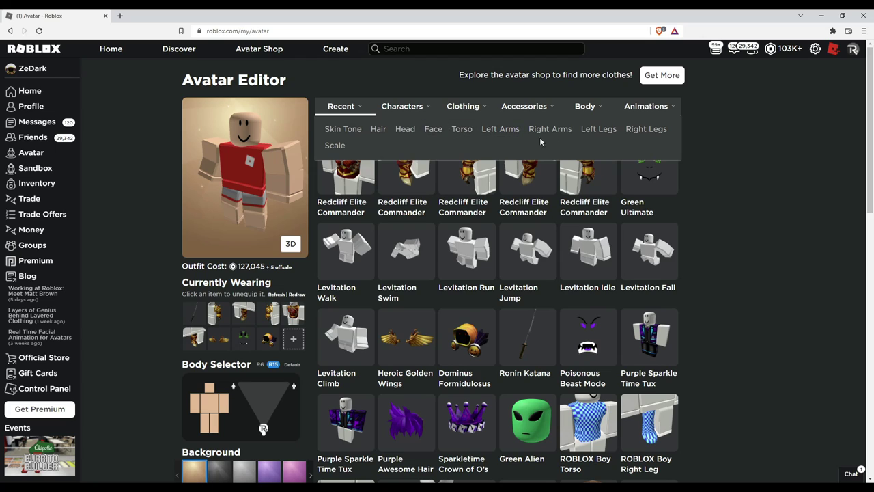
click(599, 129)
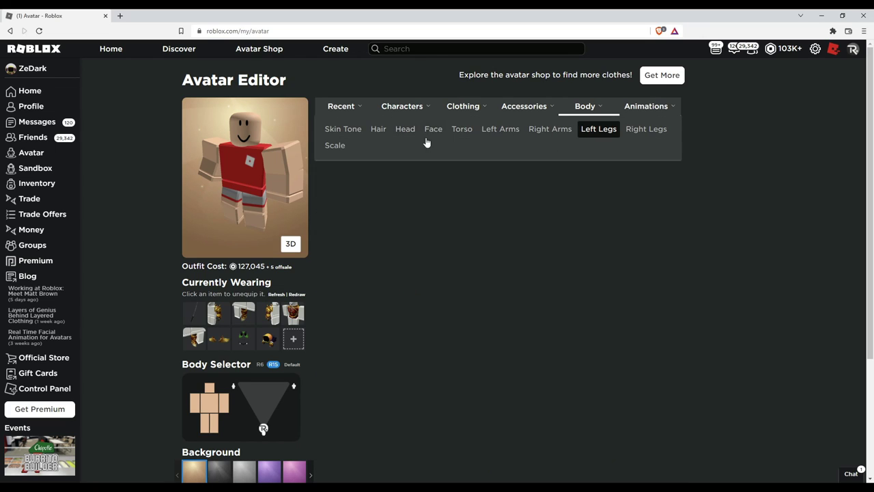
scroll(827, 155, down, 2)
scroll(819, 174, up, 2)
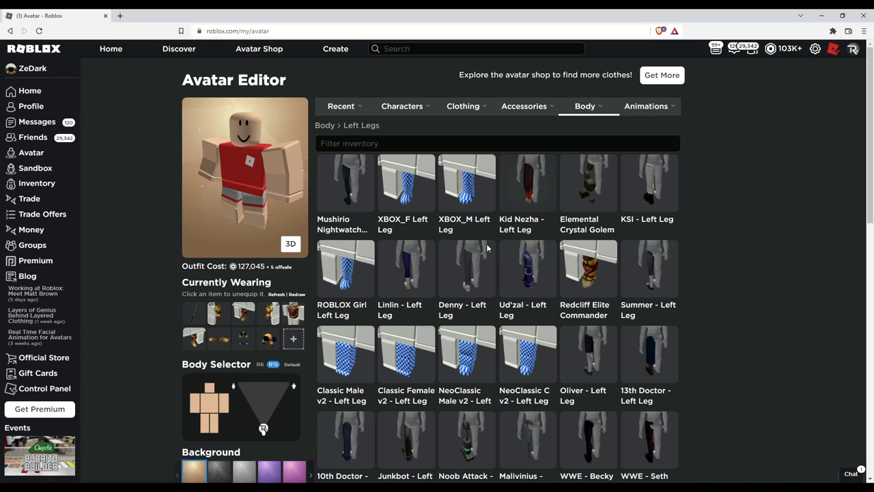
scroll(638, 174, down, 3)
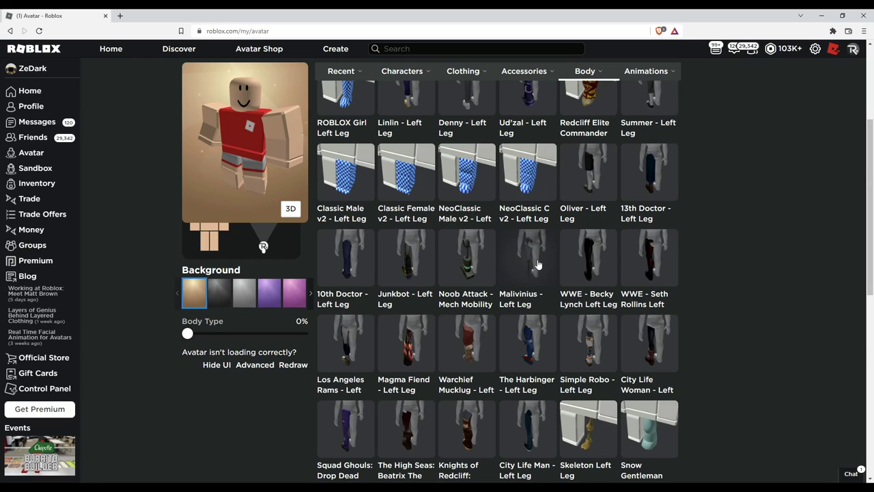
scroll(537, 264, down, 2)
scroll(527, 233, up, 2)
click(531, 264)
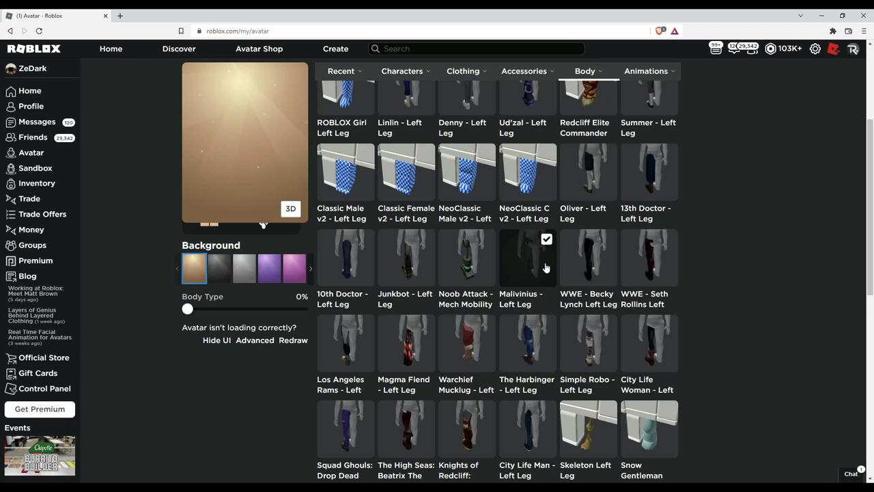
scroll(808, 152, up, 3)
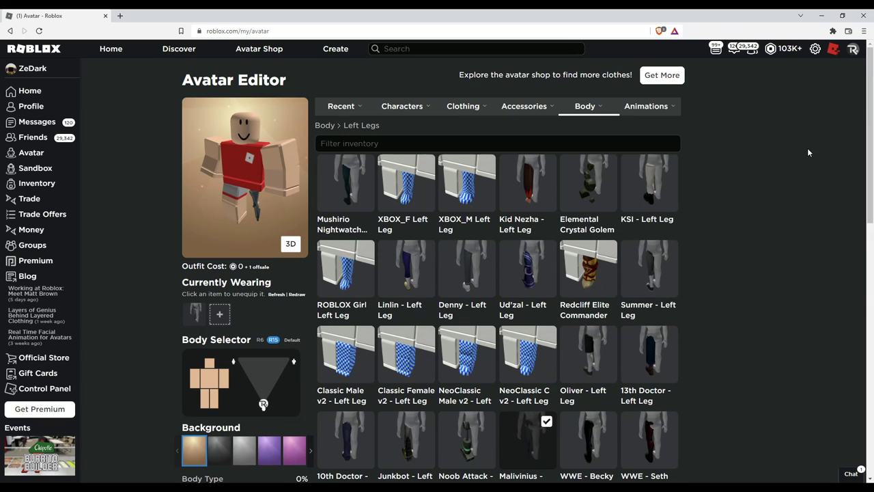
Try the Denny, Mushirio Nightwatch and Linlin left legs on the avatar for comparison.
scroll(793, 133, down, 10)
scroll(789, 277, up, 10)
scroll(709, 282, down, 3)
scroll(683, 297, up, 2)
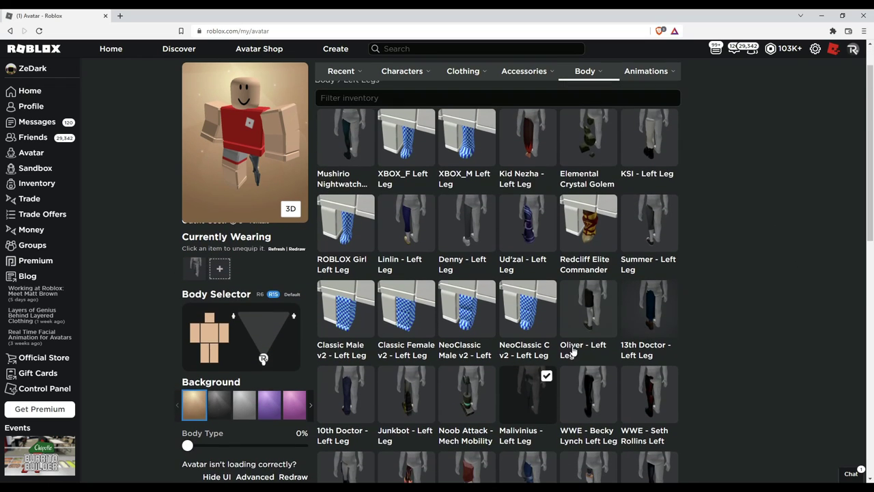
scroll(573, 350, up, 1)
click(482, 273)
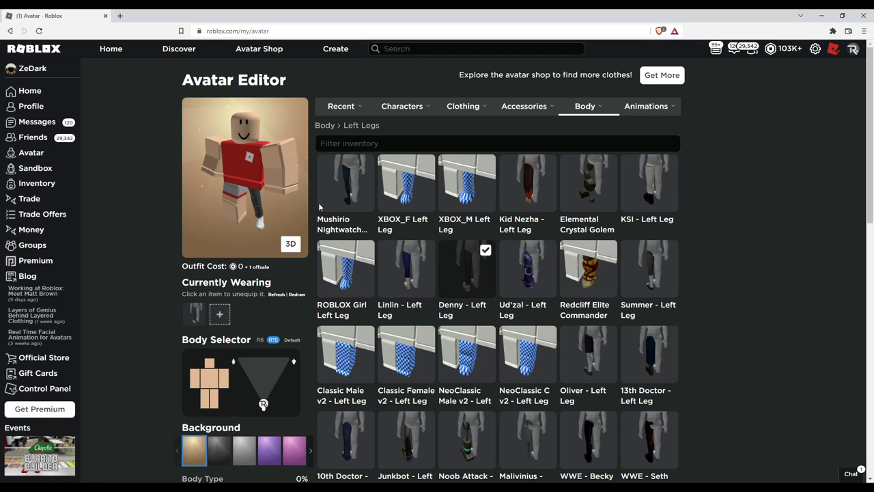
click(343, 218)
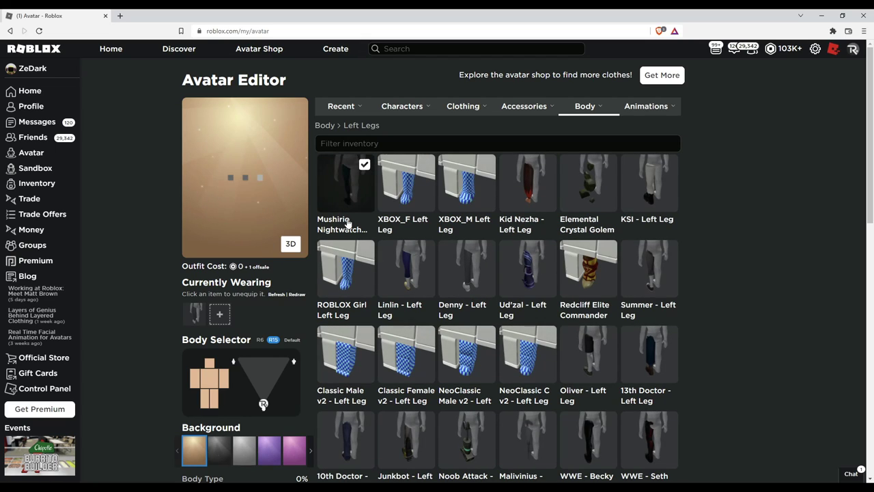
click(482, 272)
click(416, 273)
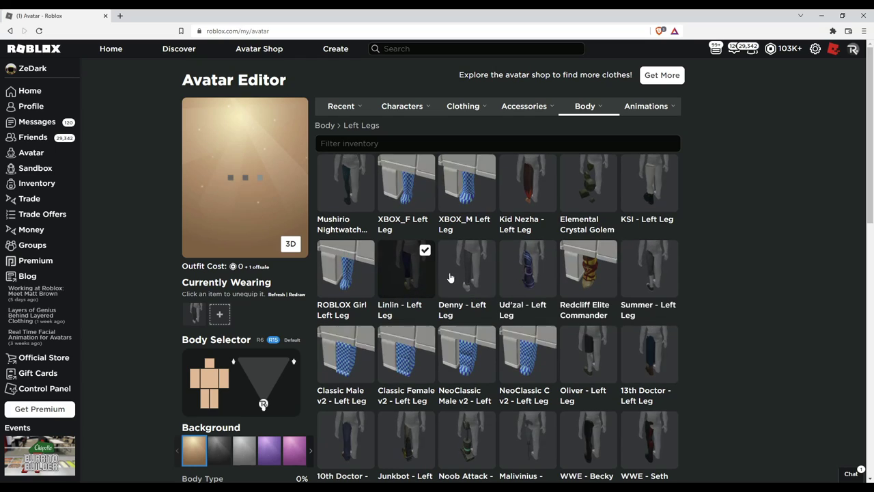
Look through the remaining left legs and put the Malivinius left leg back on the avatar.
scroll(450, 277, down, 6)
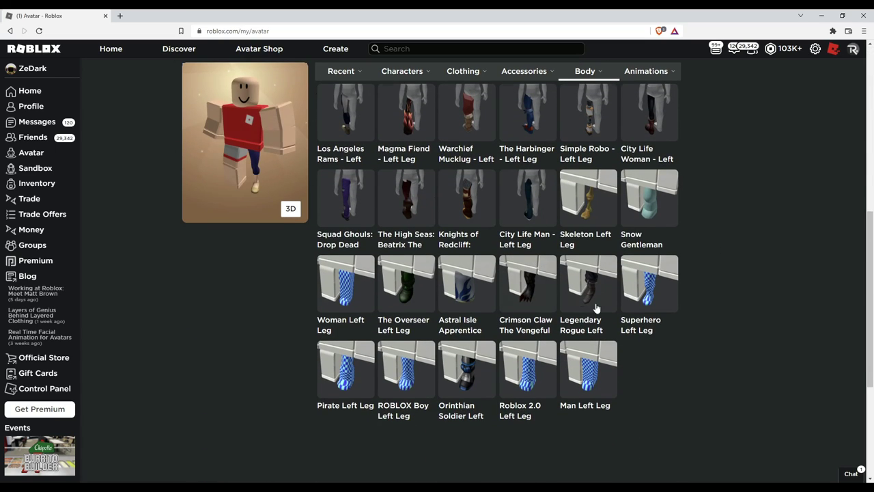
scroll(596, 308, up, 2)
scroll(745, 289, up, 1)
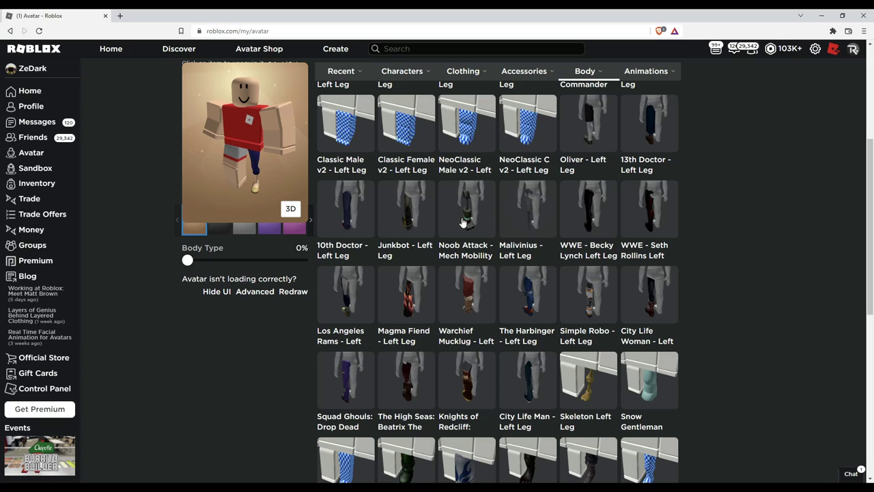
scroll(794, 247, up, 2)
click(528, 341)
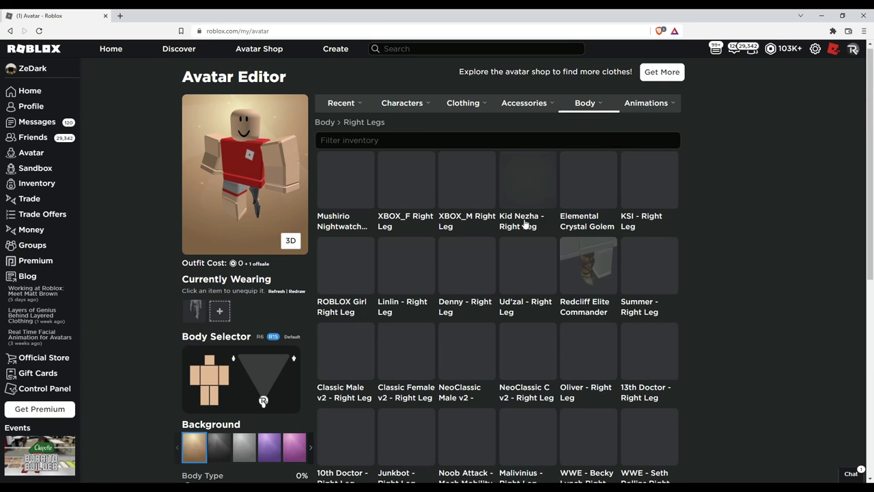
Equip the matching Malivinius right leg on the avatar from the Right Legs body parts.
scroll(570, 360, down, 3)
click(516, 273)
scroll(539, 218, up, 3)
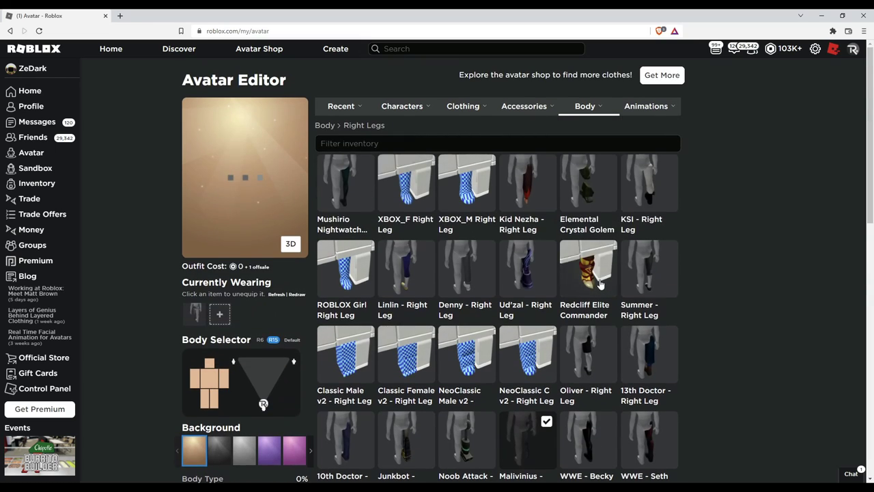
Equip the City Life Woman right arm on the avatar from the Right Arms body parts.
mouse_move(584, 109)
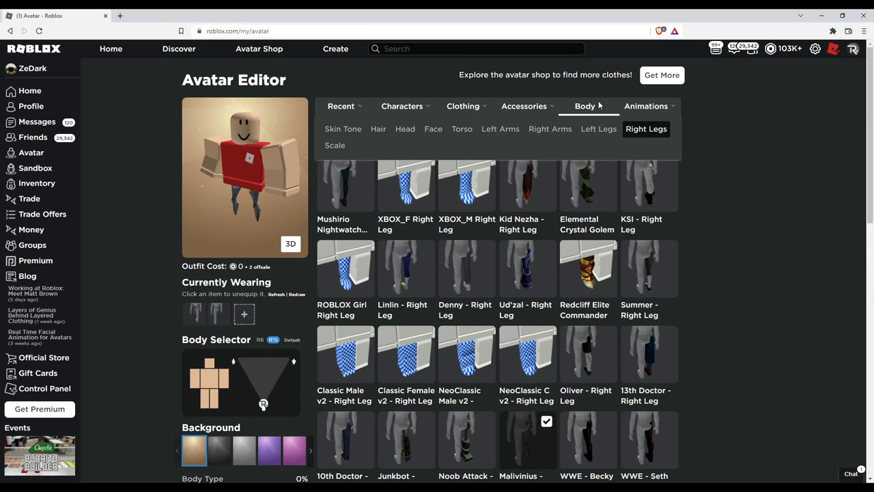
click(551, 129)
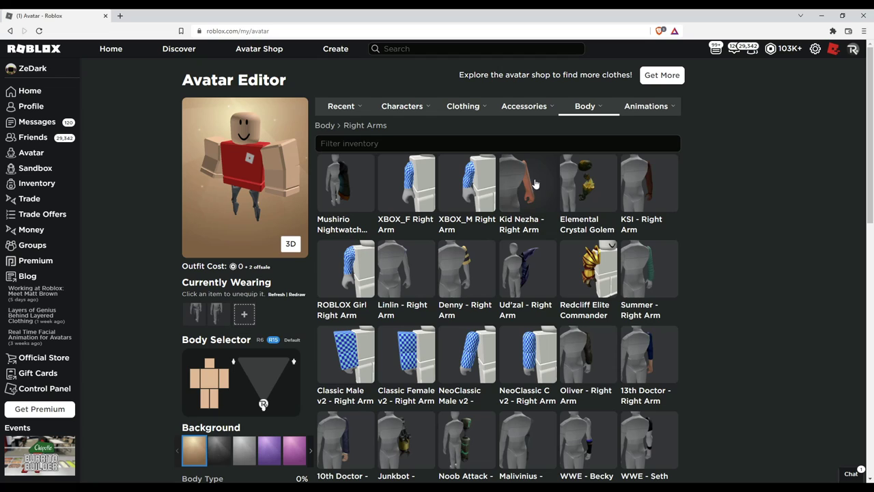
scroll(554, 209, down, 4)
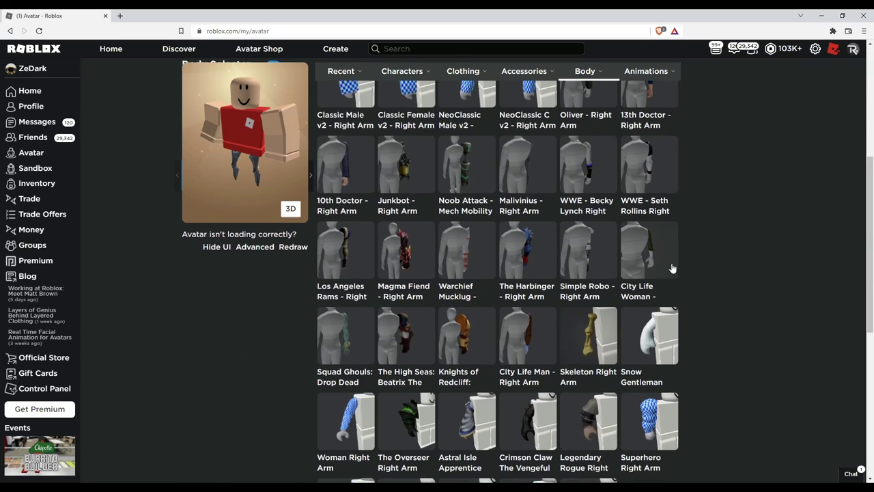
click(652, 263)
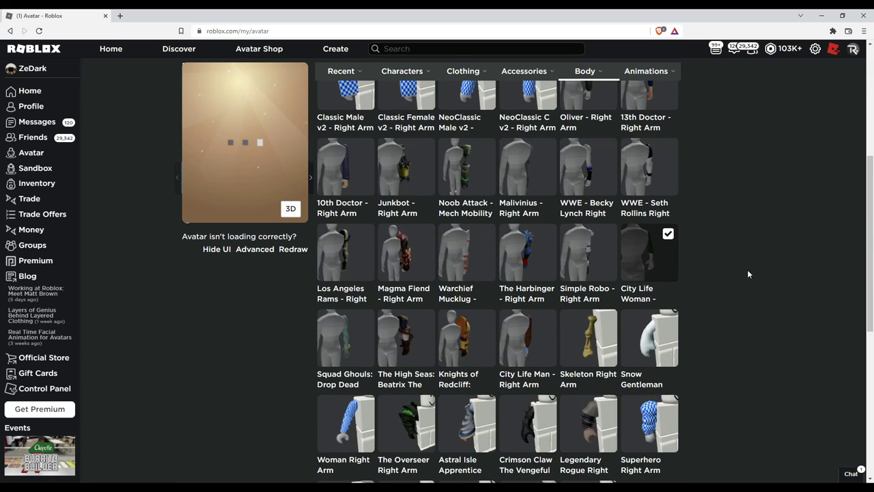
scroll(746, 270, up, 3)
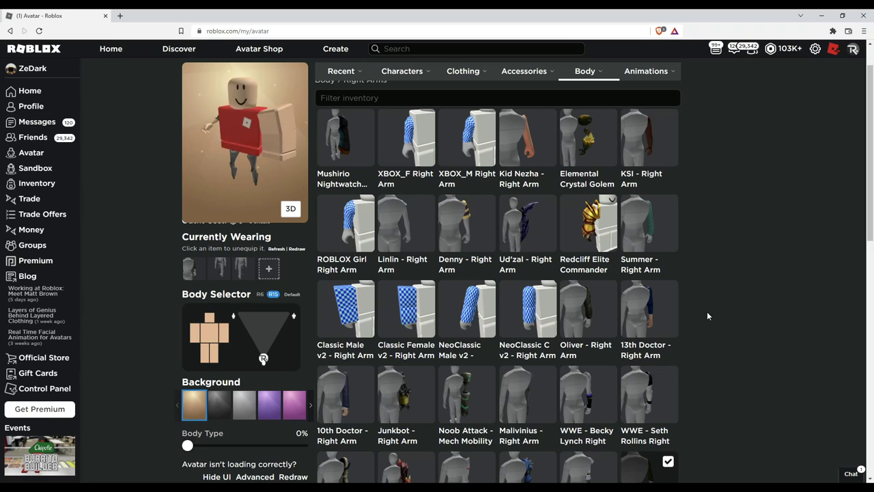
Equip the matching City Life Woman left arm on the avatar from the Left Arms body parts.
scroll(706, 213, up, 1)
mouse_move(599, 102)
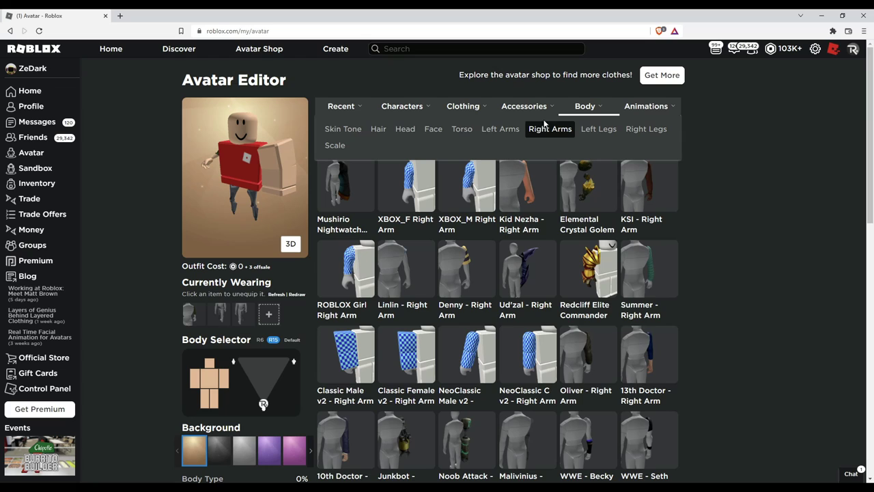
click(511, 128)
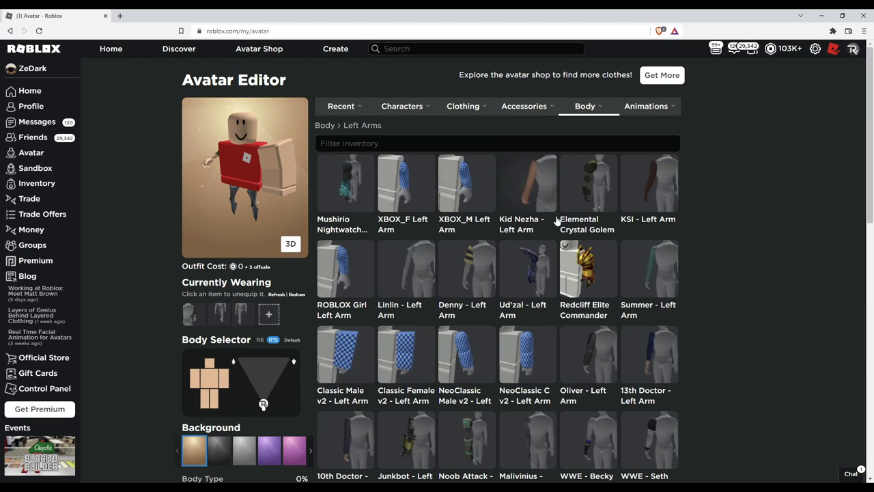
scroll(684, 298, down, 3)
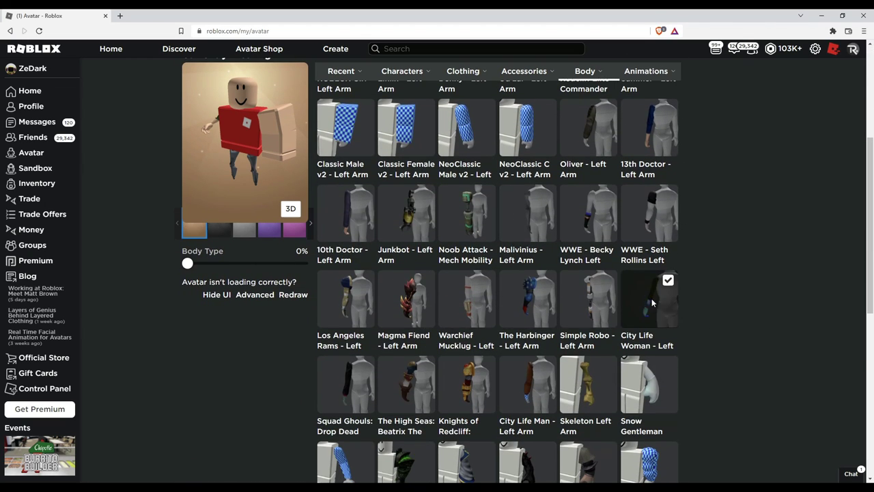
scroll(722, 273, up, 3)
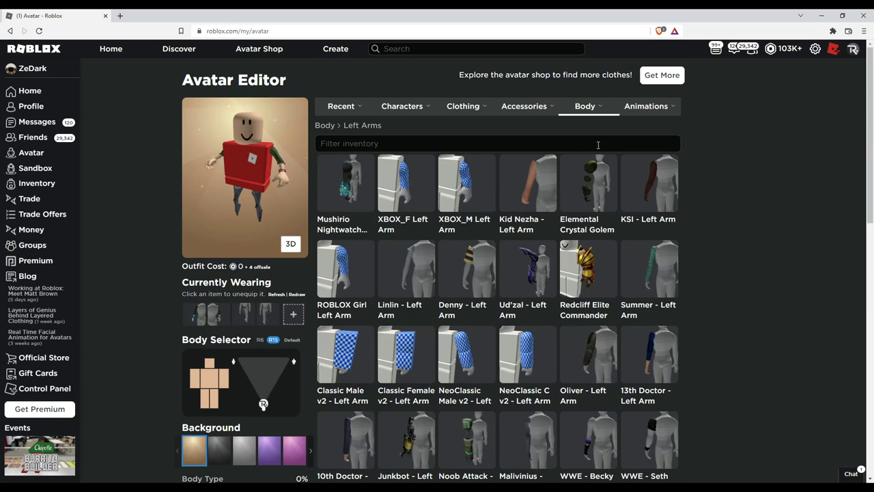
Look through the owned Torso body parts and equip the Kid Nezha torso on the avatar.
mouse_move(579, 110)
click(461, 130)
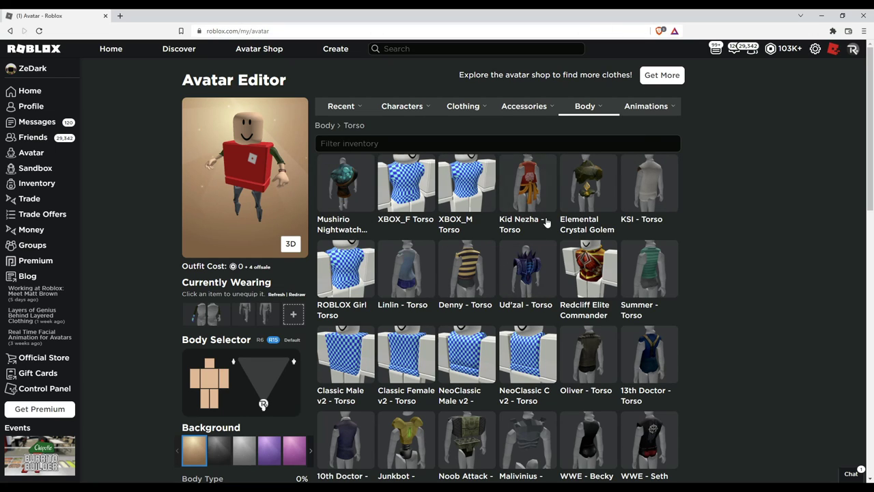
scroll(546, 222, down, 5)
scroll(771, 233, up, 2)
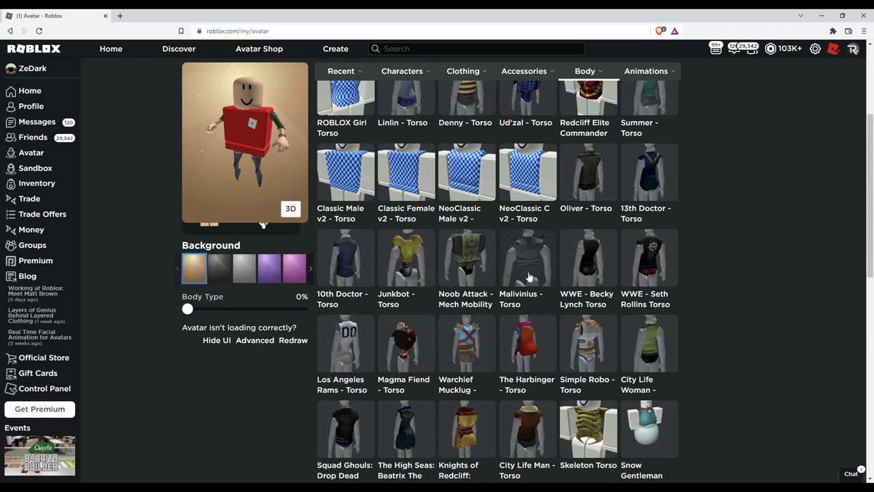
scroll(792, 288, down, 4)
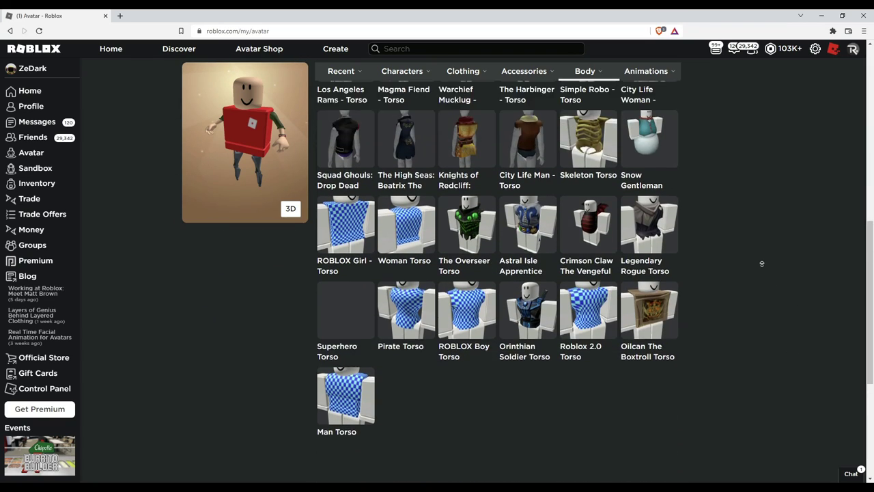
scroll(765, 286, up, 4)
scroll(767, 302, up, 5)
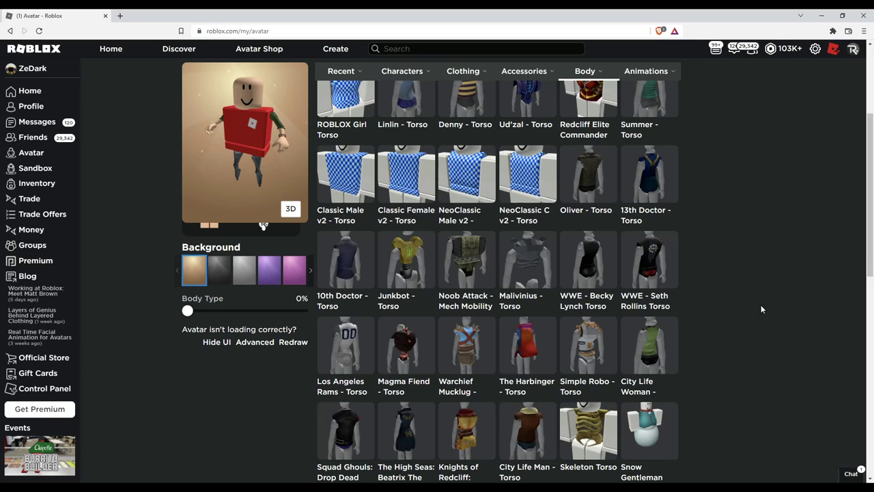
scroll(683, 287, down, 3)
scroll(673, 318, up, 3)
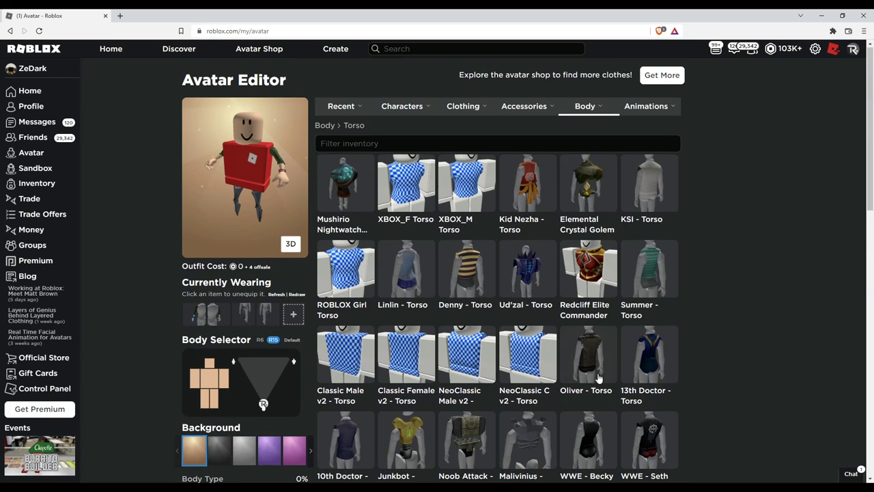
click(529, 197)
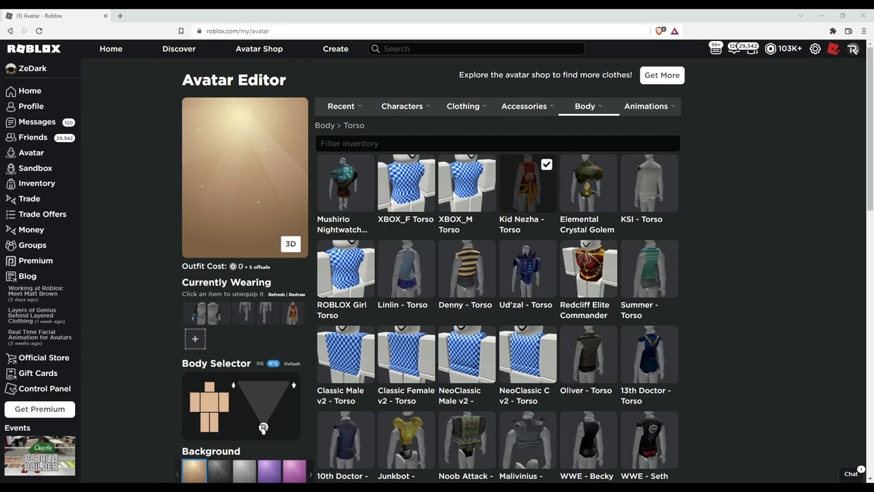
Look through the owned Head body parts and equip the City Life Woman head on the avatar.
mouse_move(588, 113)
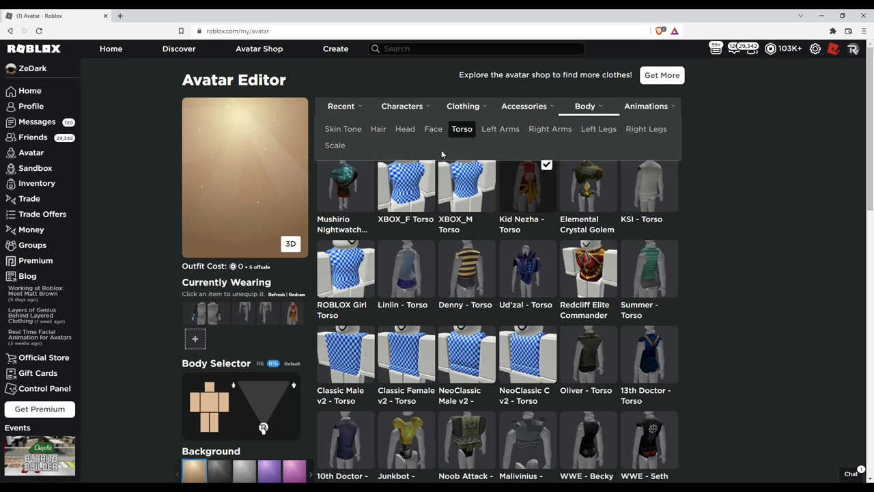
click(405, 129)
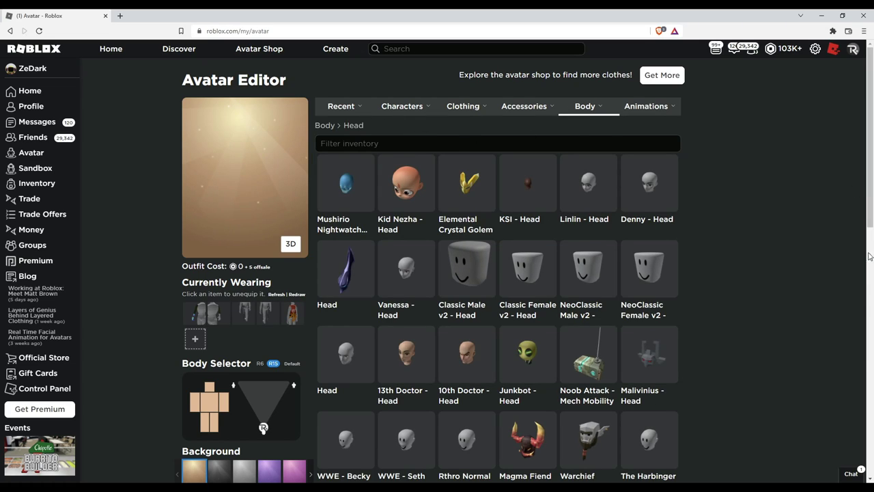
scroll(748, 212, down, 1)
scroll(749, 213, up, 1)
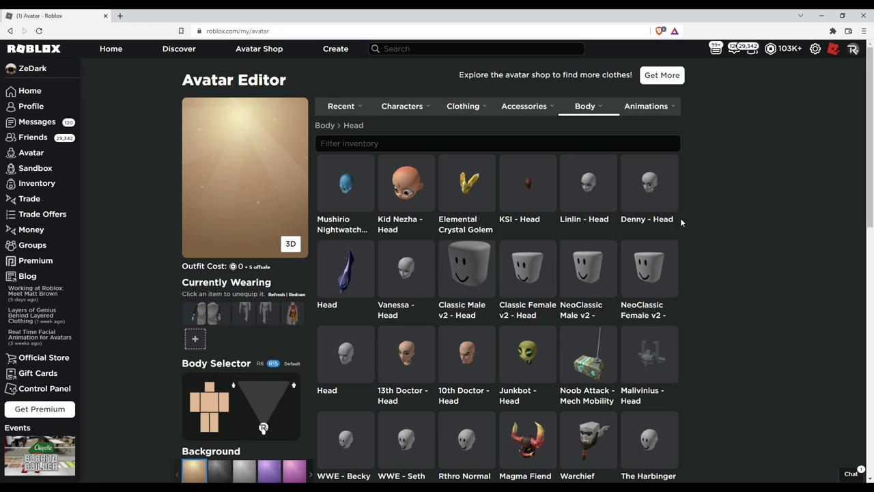
scroll(680, 218, down, 3)
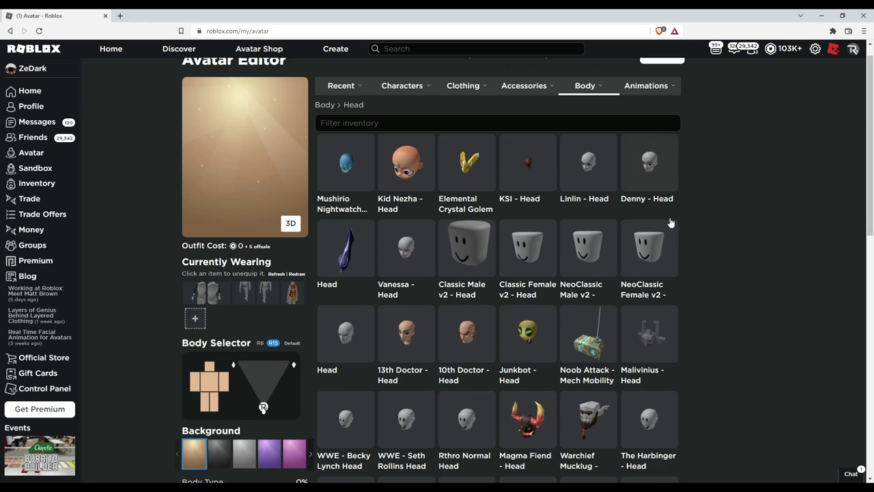
scroll(703, 301, up, 3)
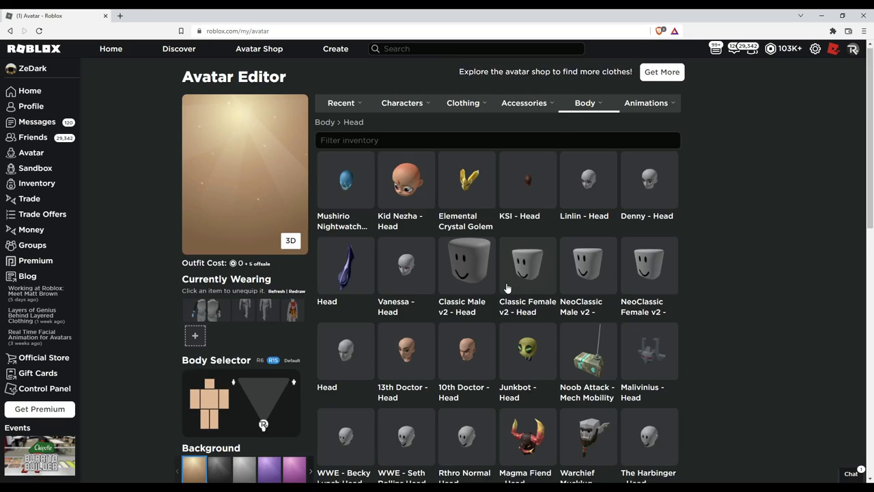
scroll(524, 297, down, 3)
scroll(773, 280, down, 2)
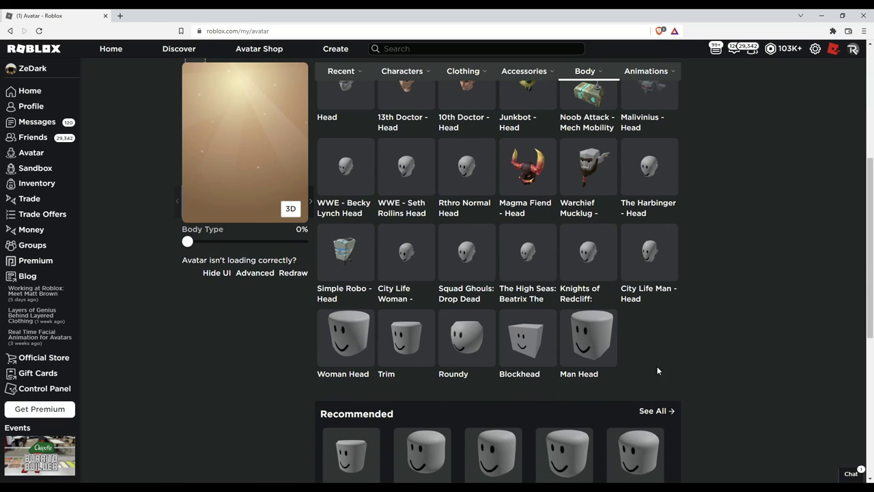
click(402, 258)
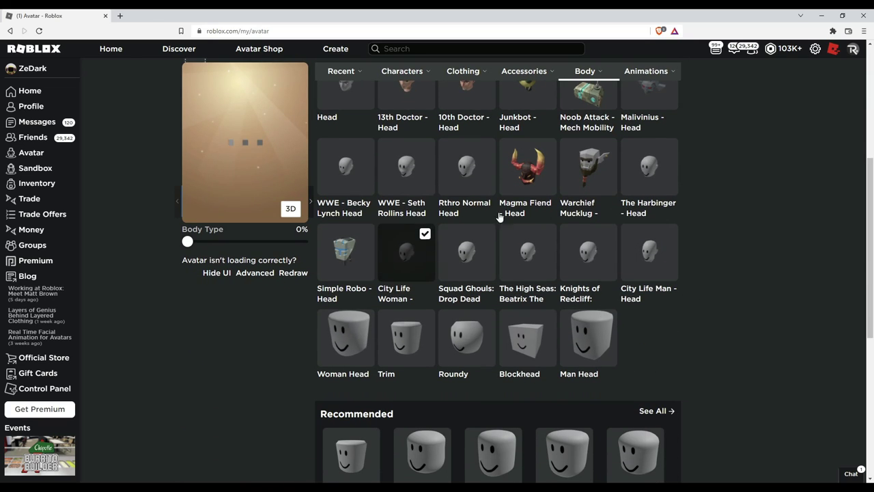
scroll(773, 315, up, 5)
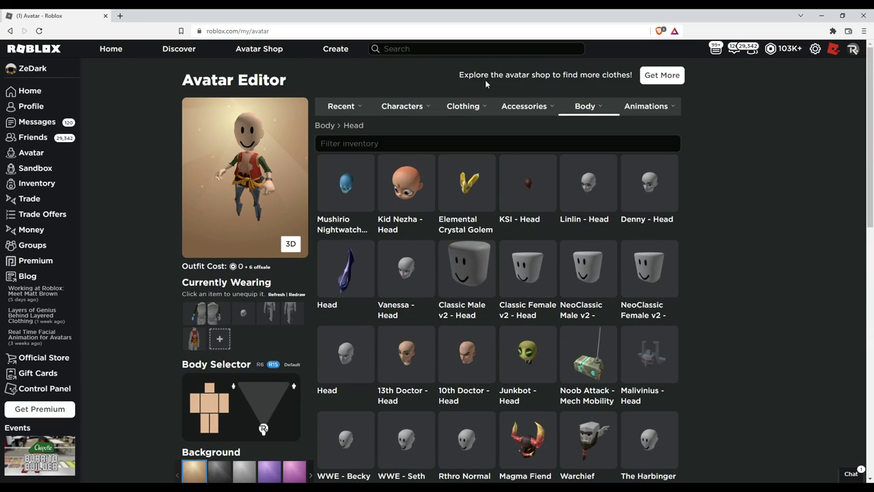
In the body scale settings, keep the avatar's height at 100% and reduce its width to 70% and head to 95%.
mouse_move(422, 108)
mouse_move(592, 108)
click(340, 146)
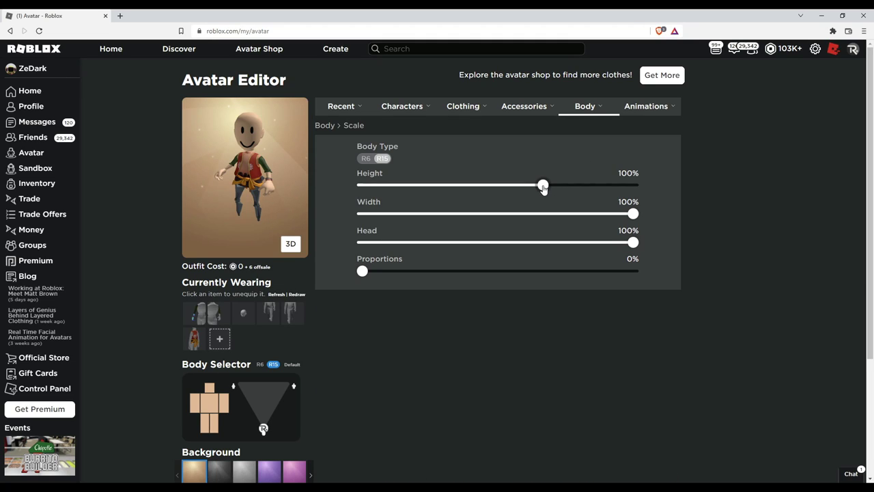
drag(546, 189, 567, 198)
drag(635, 217, 310, 222)
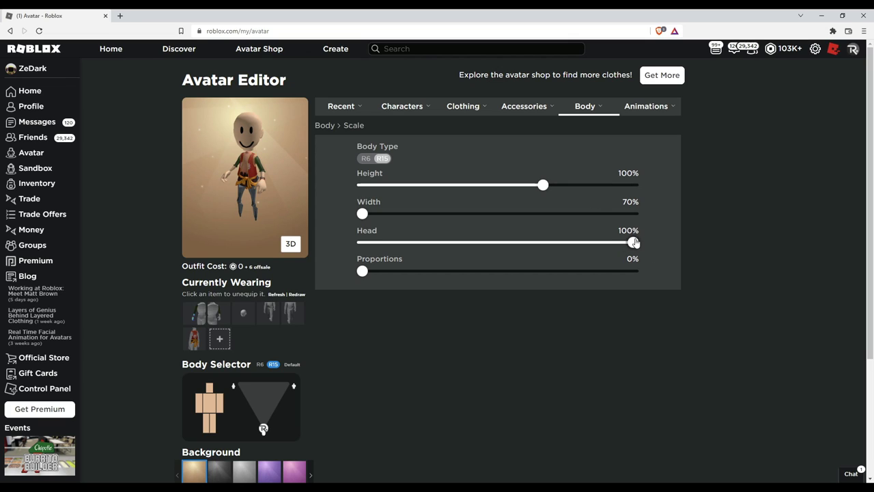
drag(633, 242, 11, 276)
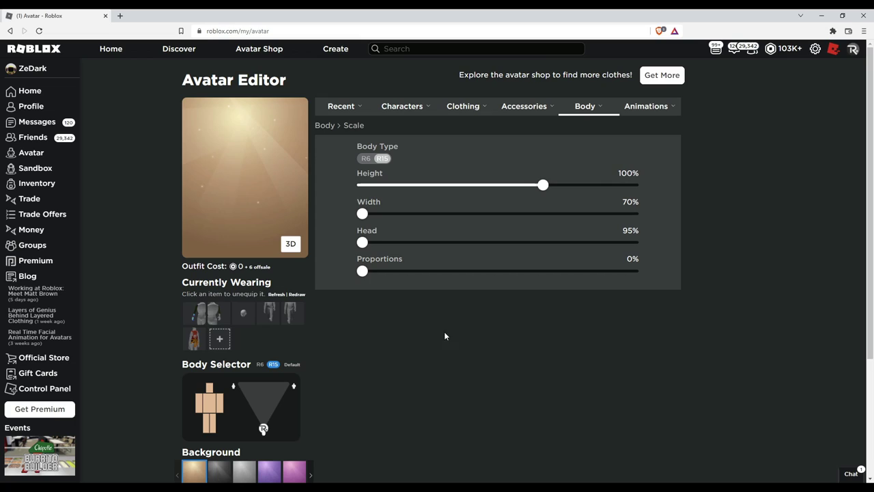
Adjust the avatar's body shape in the Body Selector to a 45% body type and 40% proportions.
mouse_move(253, 383)
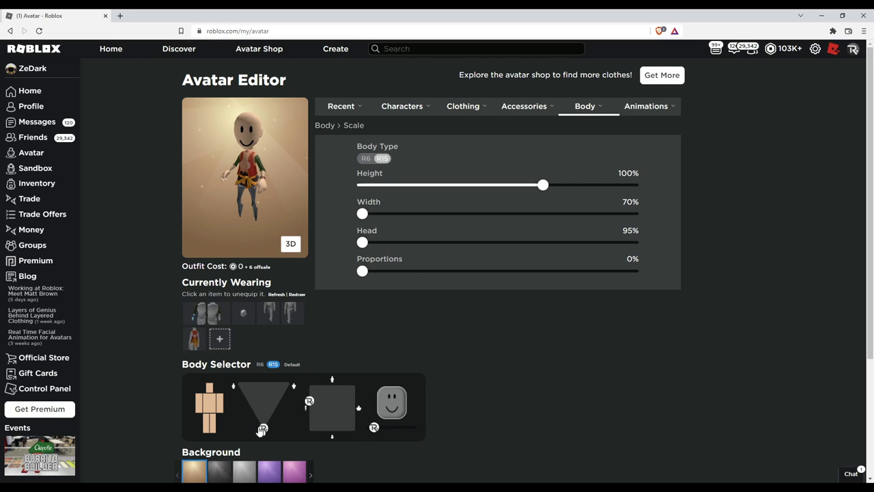
drag(262, 430, 253, 407)
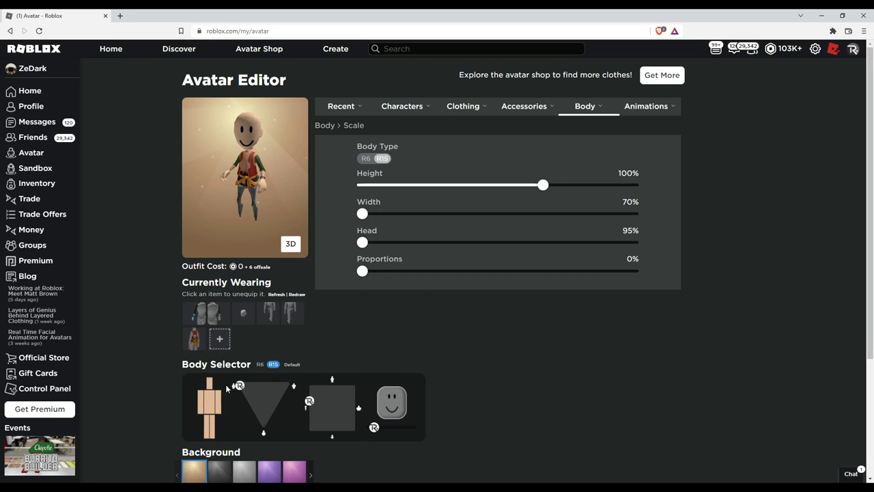
click(197, 409)
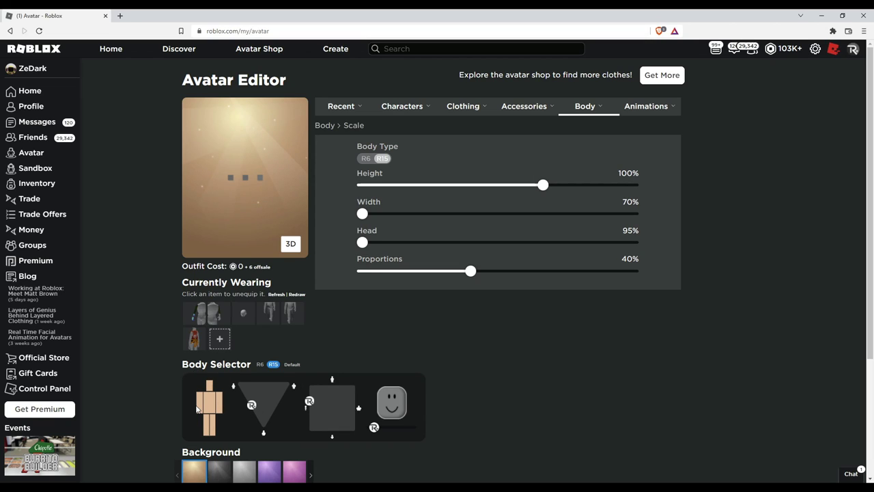
scroll(303, 378, down, 2)
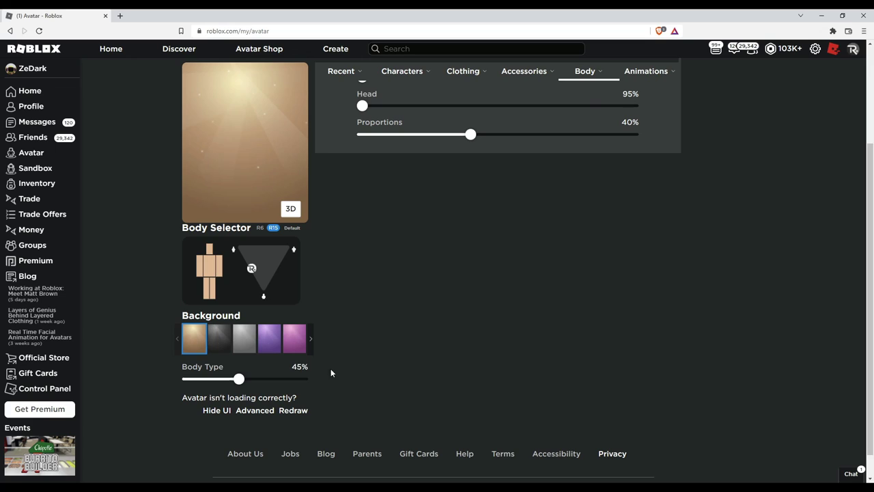
drag(287, 367, 342, 364)
click(342, 364)
drag(243, 374, 168, 374)
scroll(421, 201, up, 2)
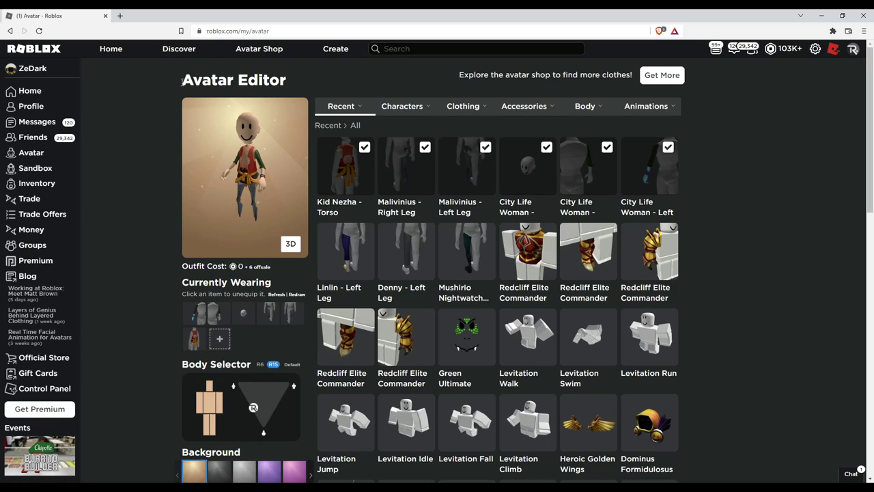
drag(182, 81, 317, 82)
click(317, 83)
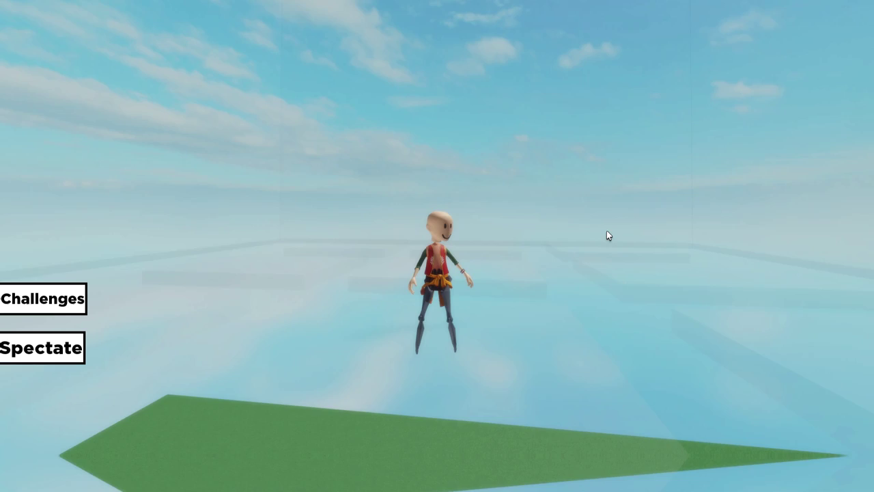
Walk and jump the avatar around the green platform in the Roblox game to examine its slim build.
key(s)
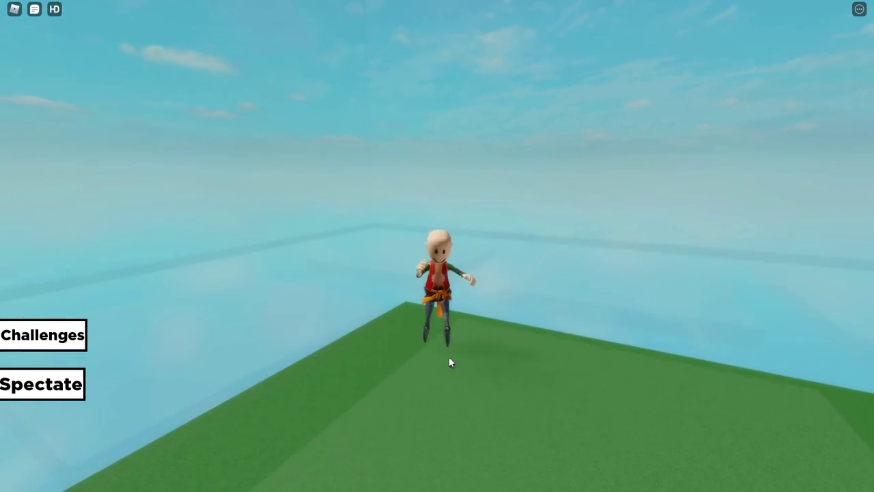
key(s)
key(s)
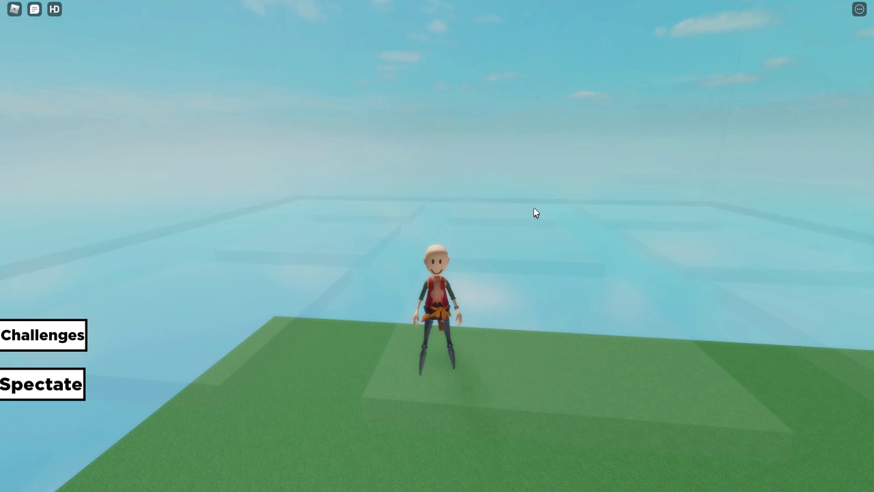
key(space)
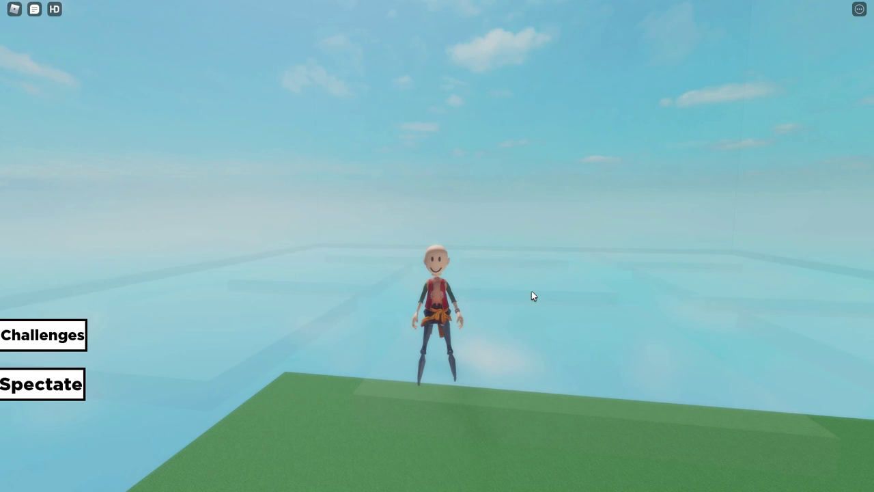
key(w)
key(s)
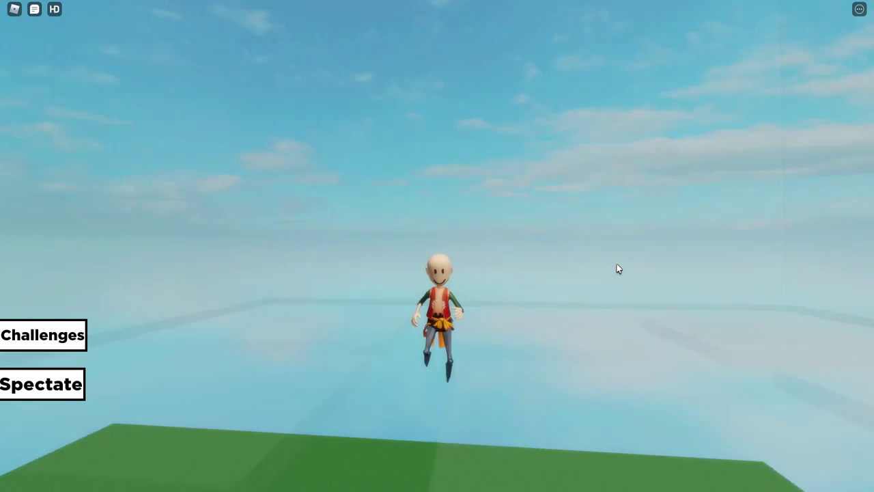
key(space)
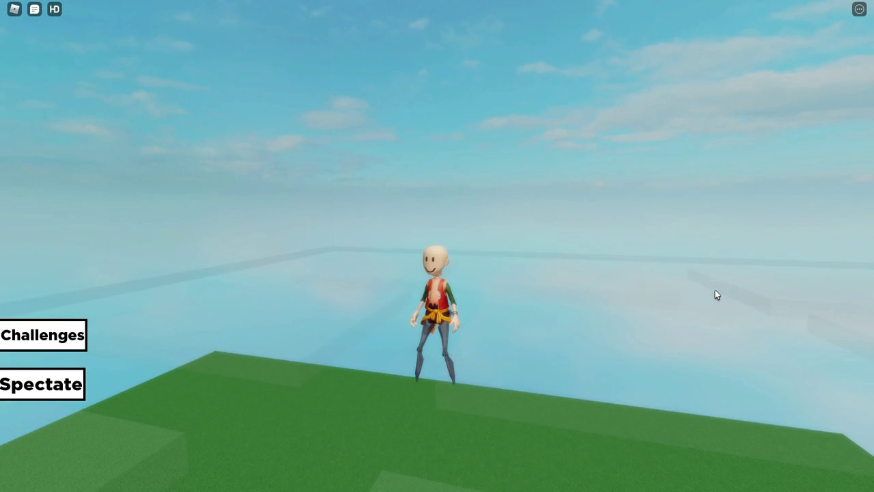
Run a server-side command in the Developer Console that sets the character's Humanoid BodyWidthScale.Value to 0.2, and return to the game.
key(F9)
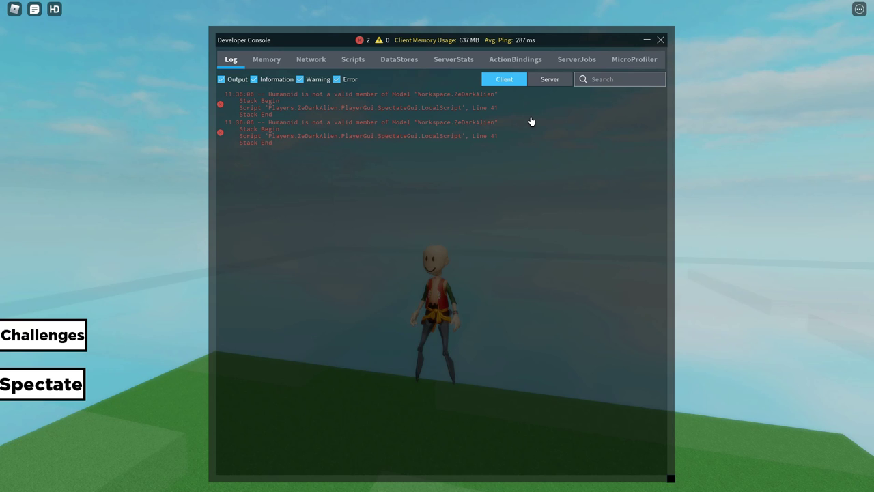
click(549, 79)
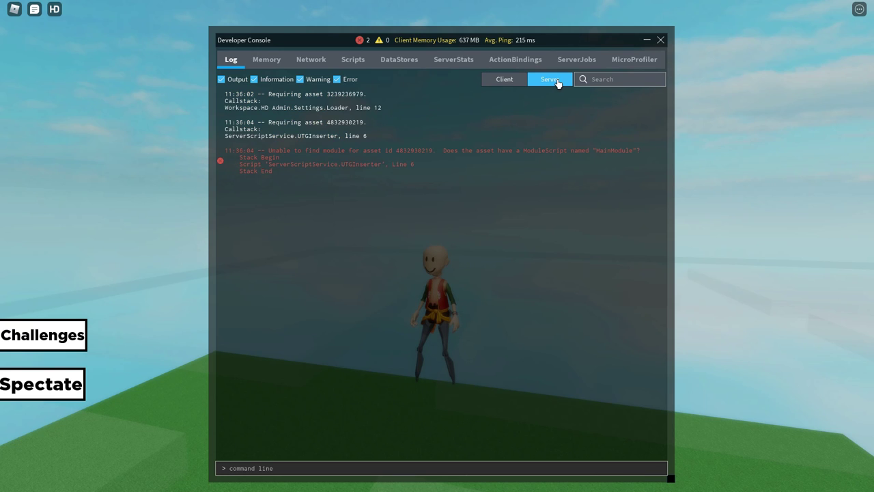
click(307, 467)
text(game.Workspace.ZeDar)
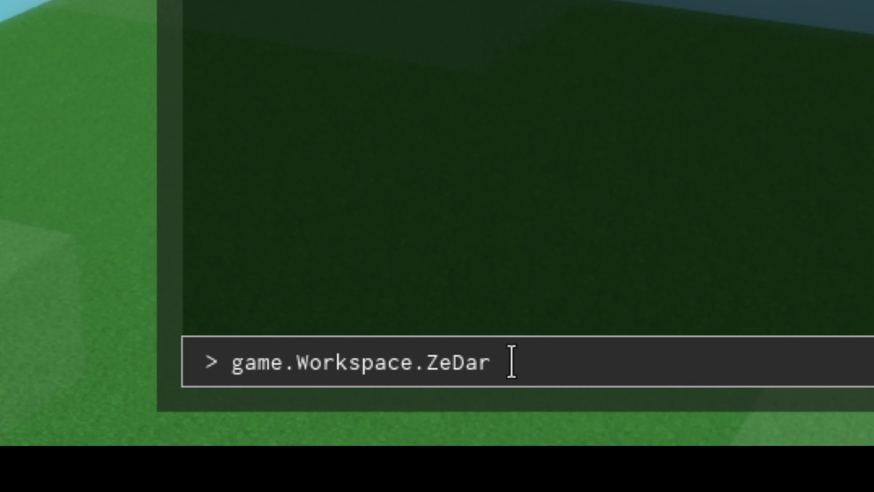
text(kAlien)
text(.Humanoid)
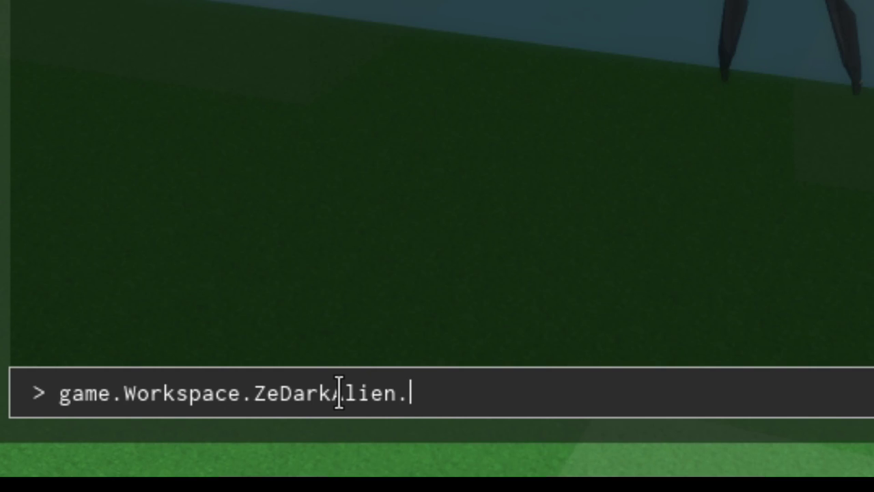
text(BodyWidthScale)
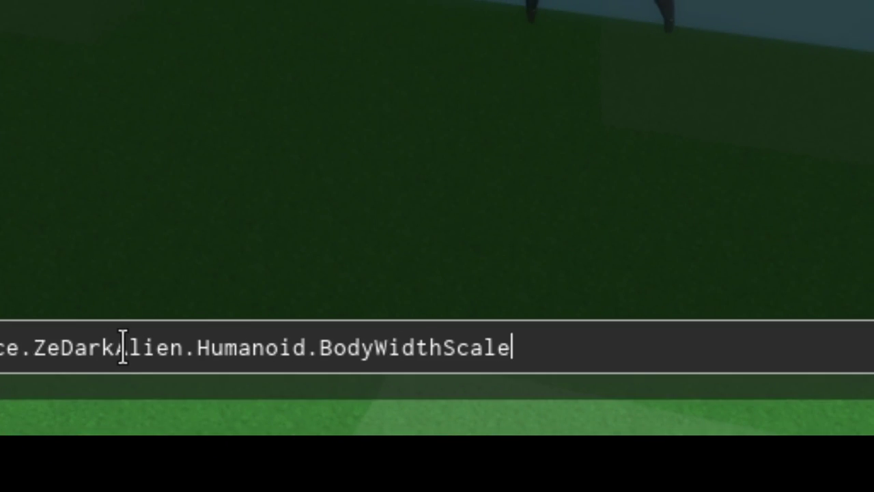
text(.Value = 0.2)
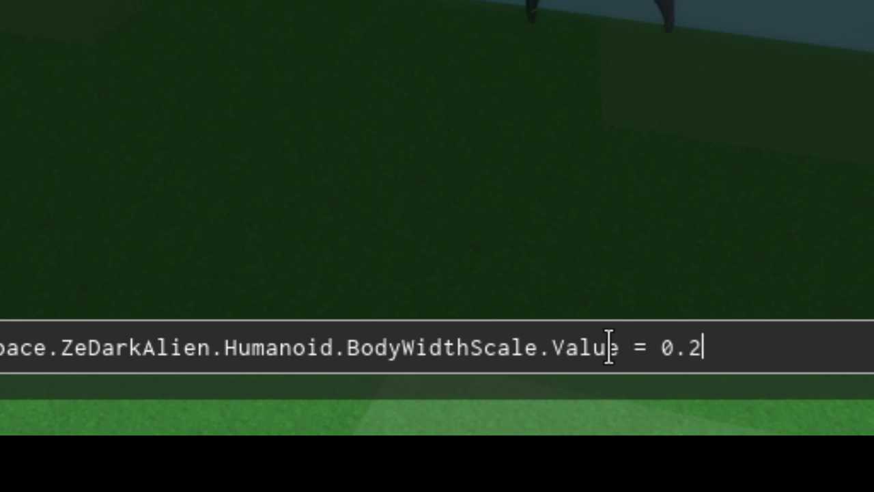
key(ctrl+a)
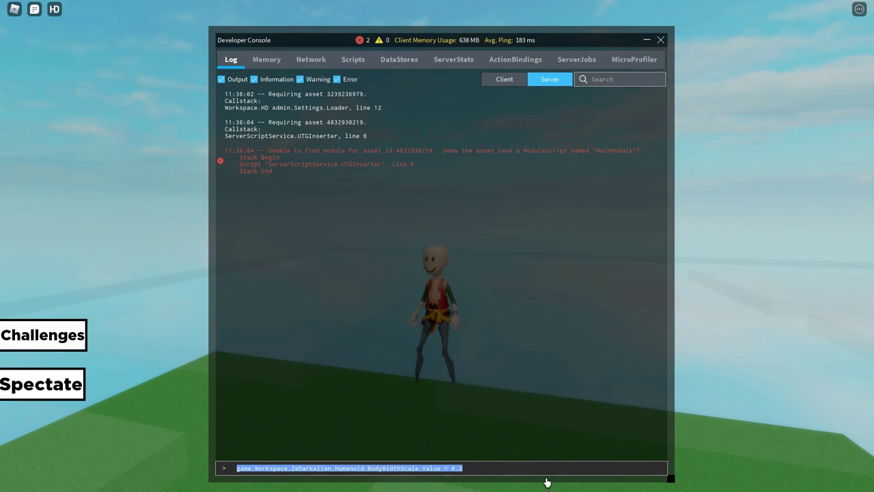
click(525, 470)
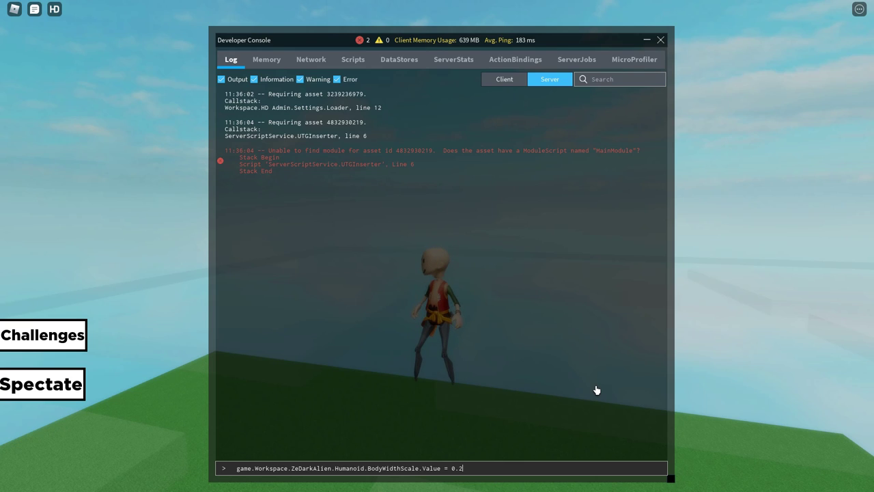
key(Return)
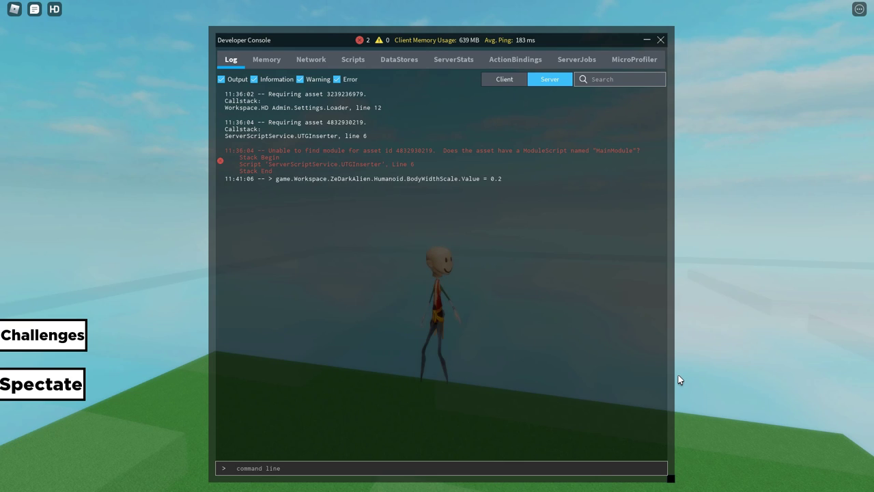
click(660, 40)
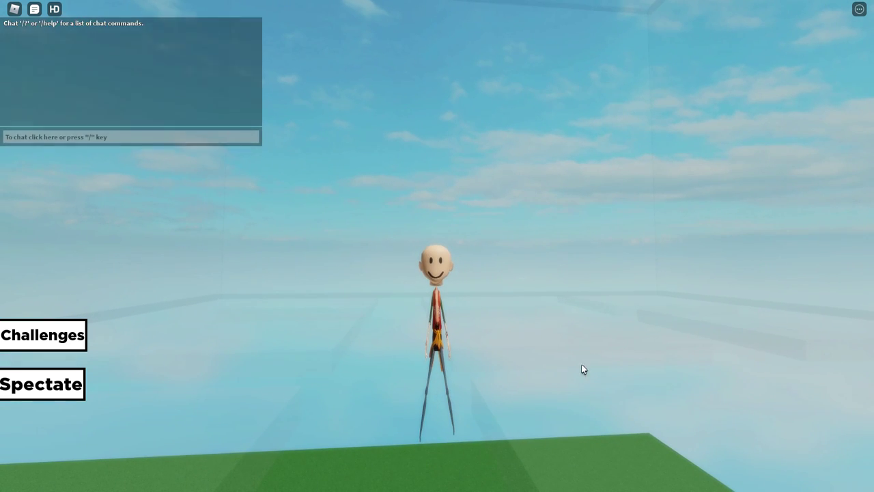
Run the narrowed avatar around the green platform and examine its body from the front and sides.
right_click(505, 356)
scroll(505, 356, up, 2)
scroll(506, 356, down, 3)
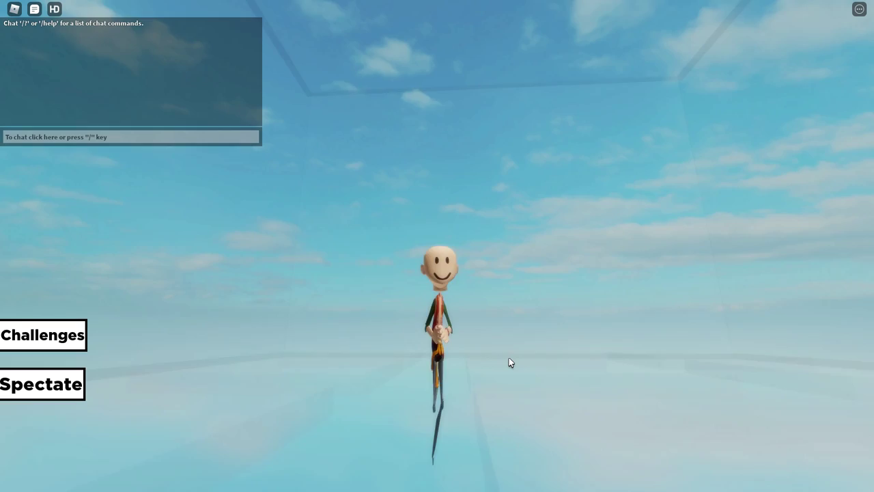
right_click(508, 356)
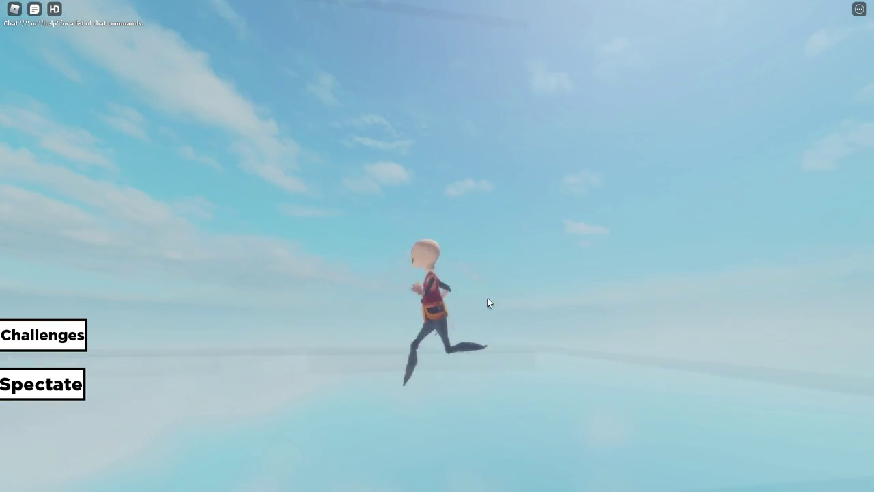
right_click(450, 367)
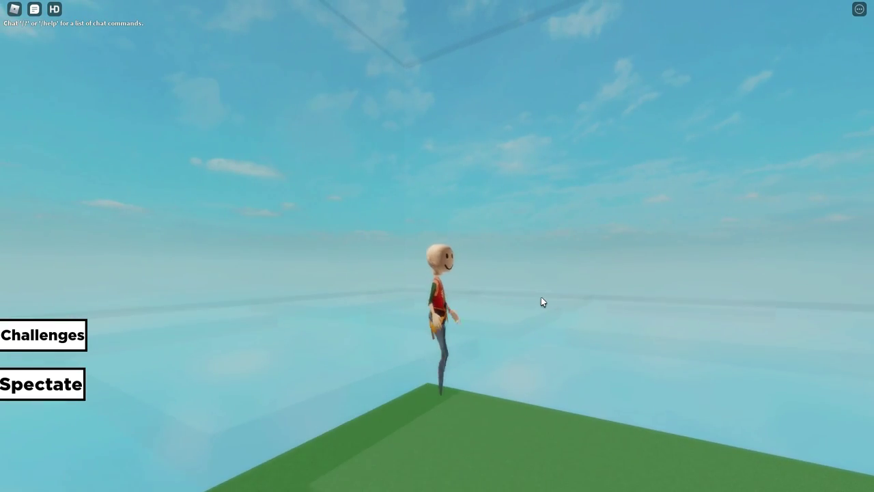
right_click(541, 297)
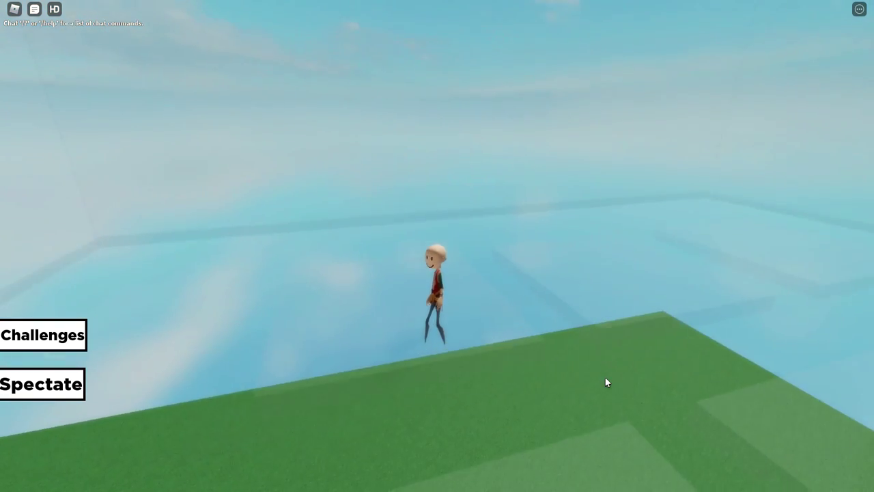
Set the character's Humanoid BodyDepthScale.Value to 0.35 with a server command and close the Developer Console.
key(F9)
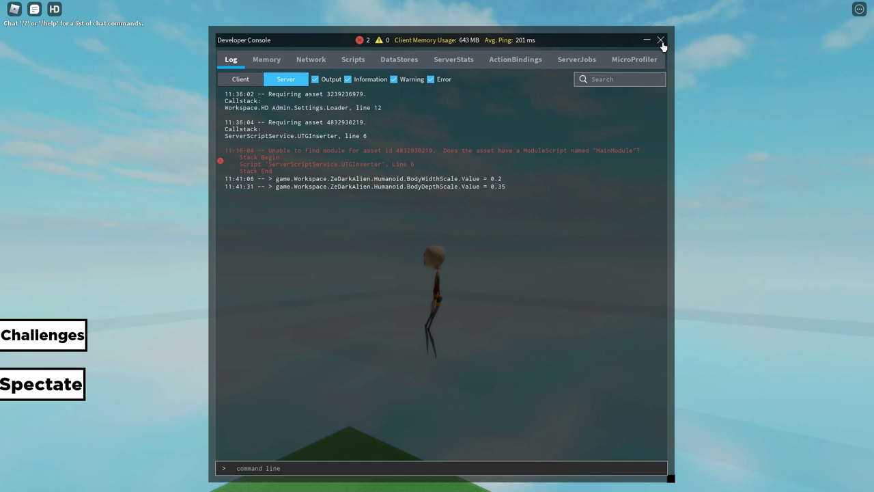
click(660, 40)
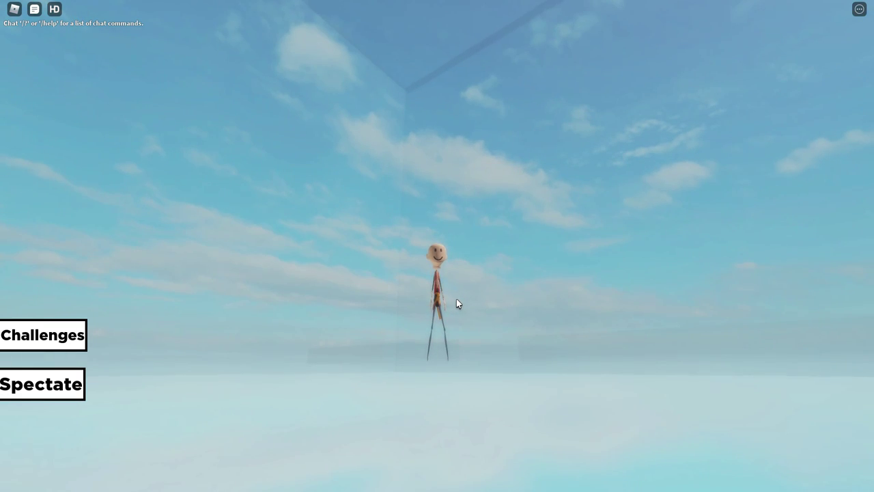
Run and jump the avatar across the platform to examine its reduced body depth.
key(d)
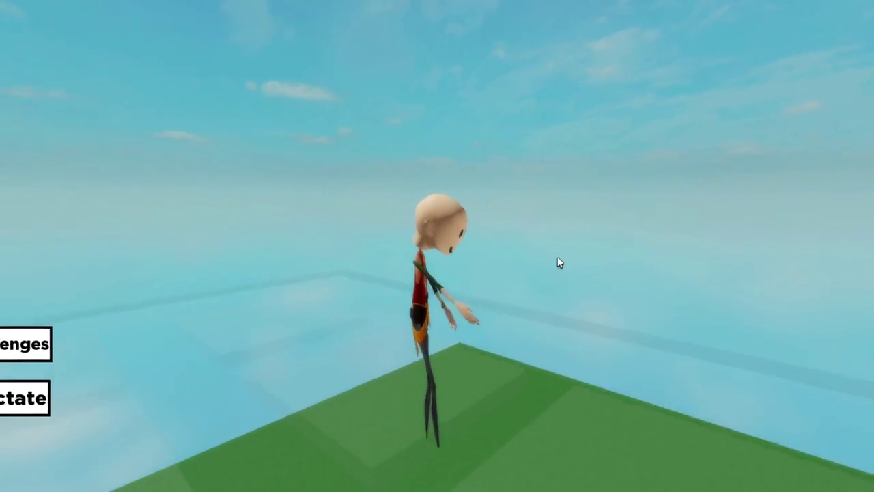
key(s)
key(space)
key(a)
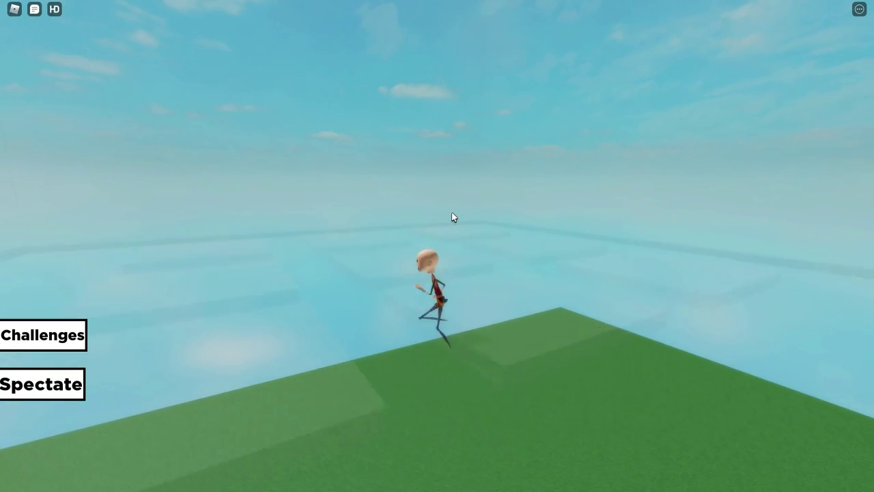
key(d)
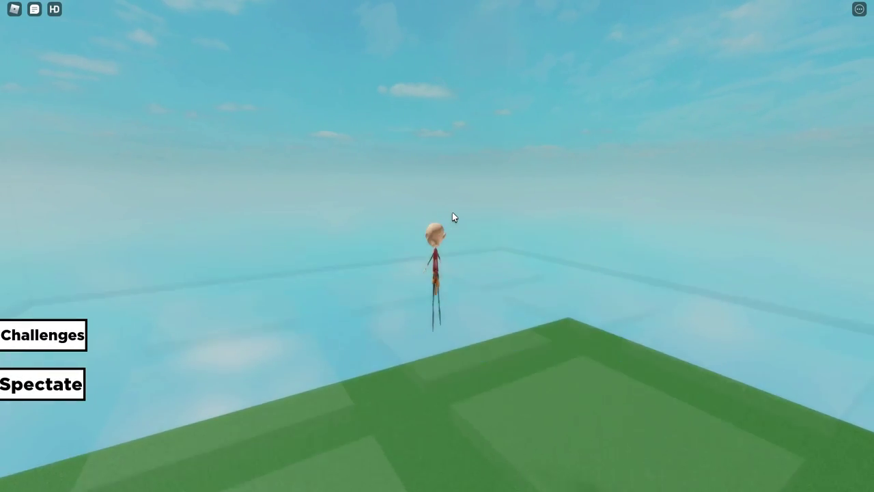
key(space)
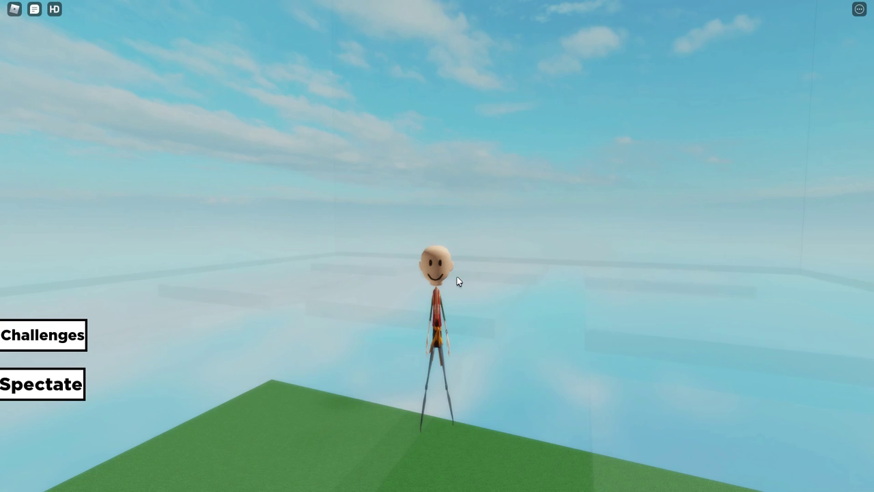
Recall the earlier width command in the server console, run it with BodyWidthScale.Value set to 0.1, and close the console.
key(F9)
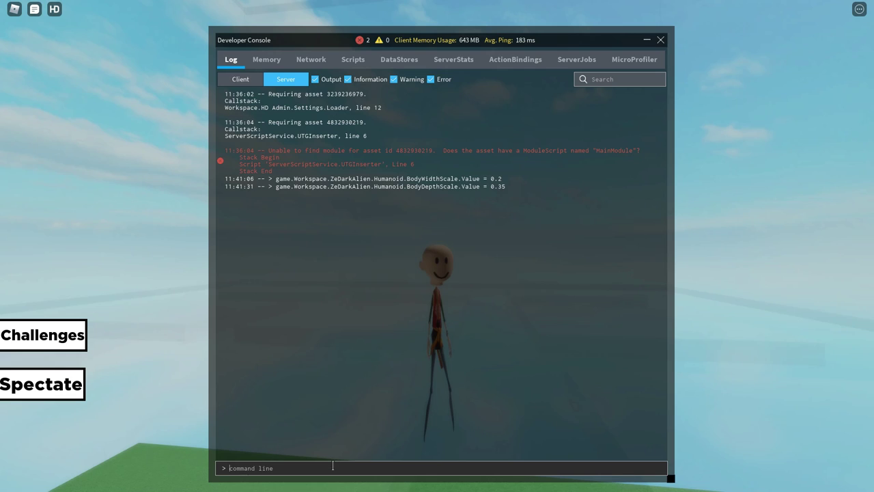
key(Up)
key(Up)
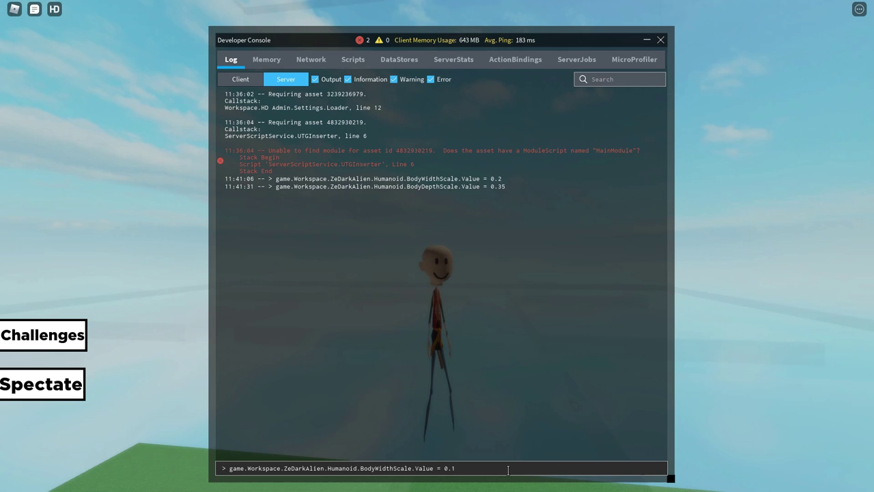
key(Return)
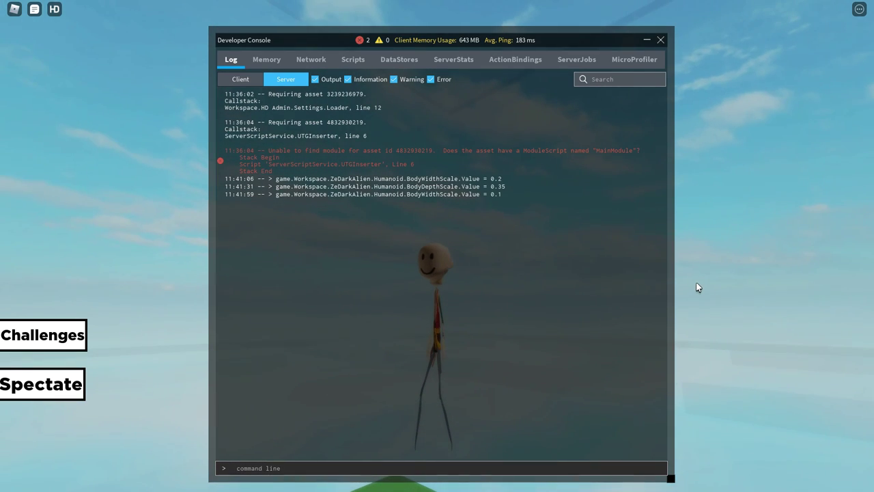
text(s)
drag(661, 41, 659, 42)
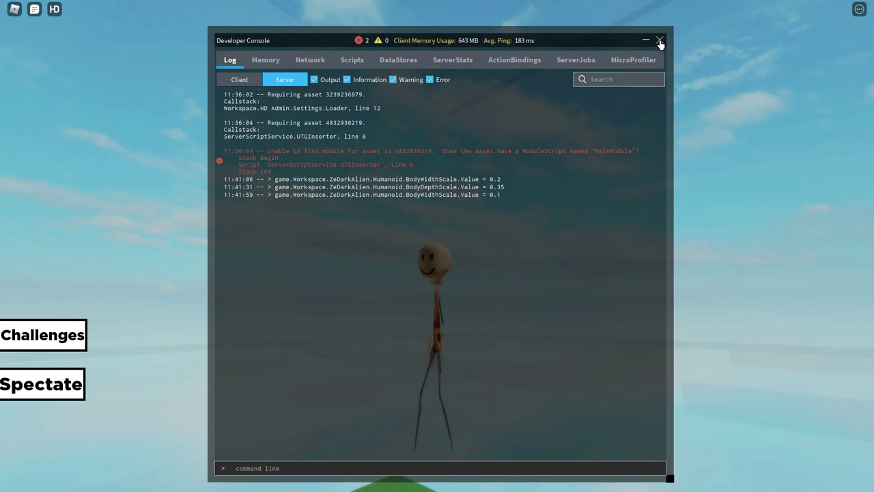
click(658, 41)
Run the avatar back and forth on the platform to examine its narrower body from different angles.
key(a)
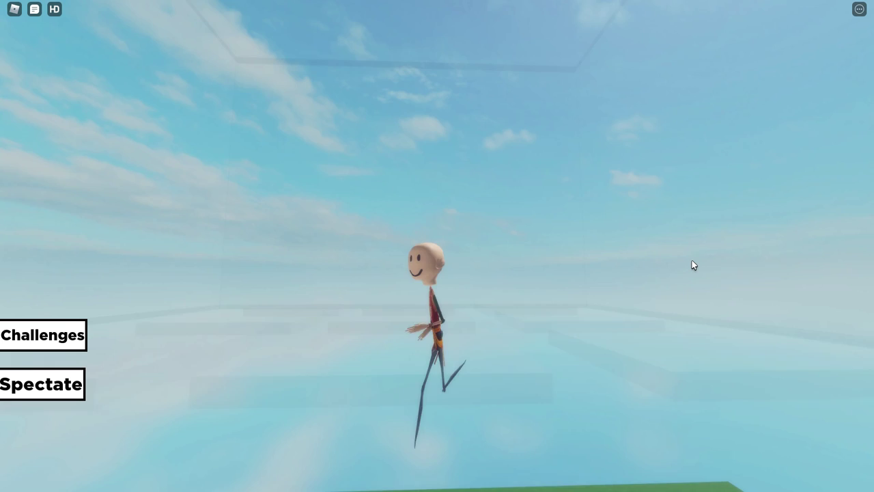
right_click(669, 259)
key(d)
key(a)
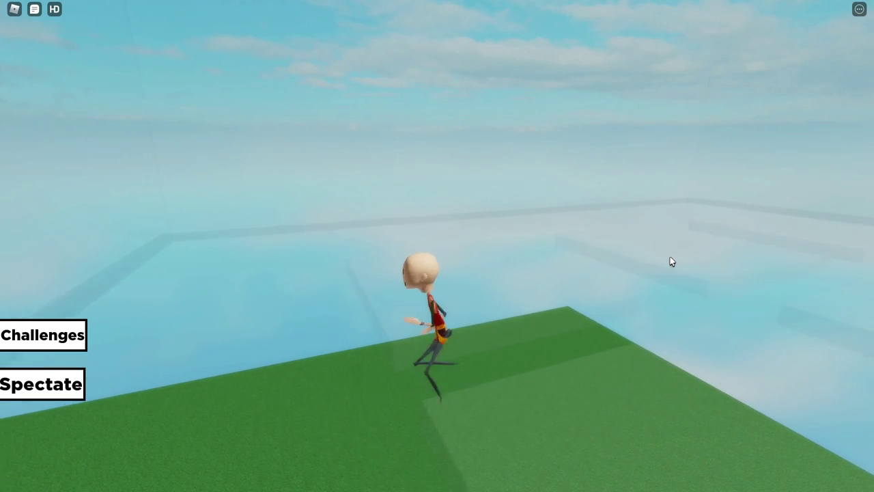
key(d)
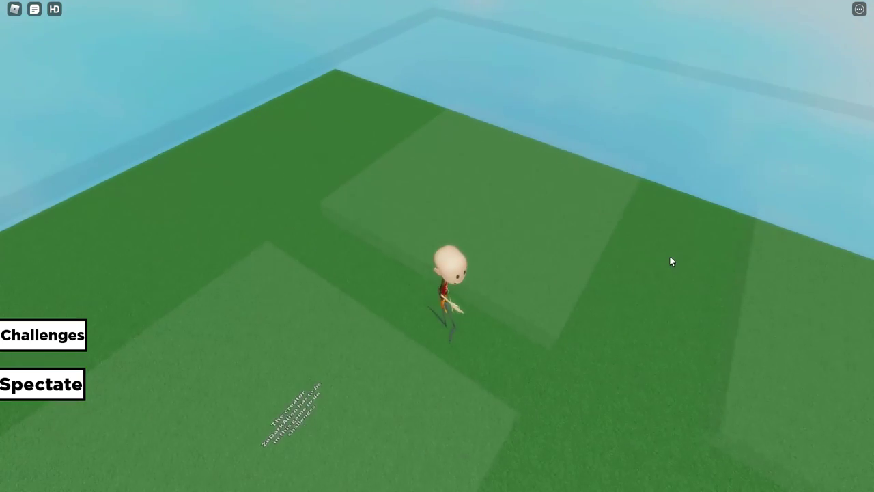
Set the character's BodyDepthScale.Value to 0.25 and BodyWidthScale.Value to 0.05 with server commands, and close the Developer Console.
key(F9)
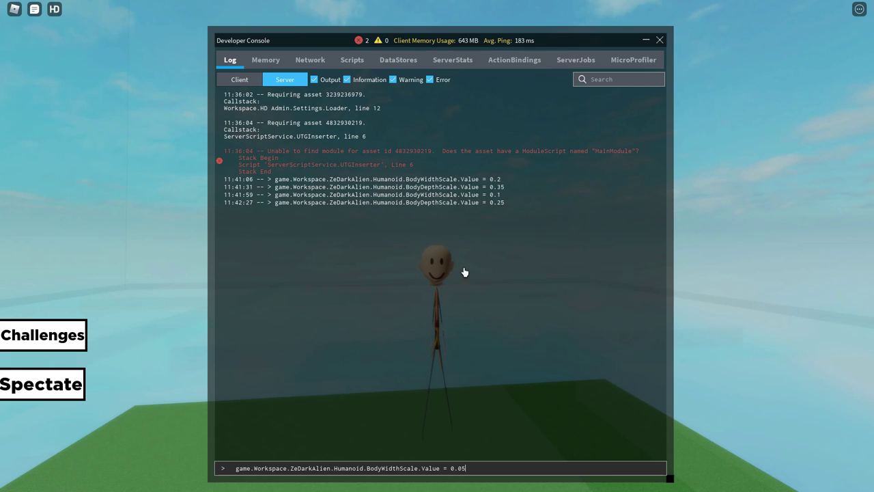
key(Return)
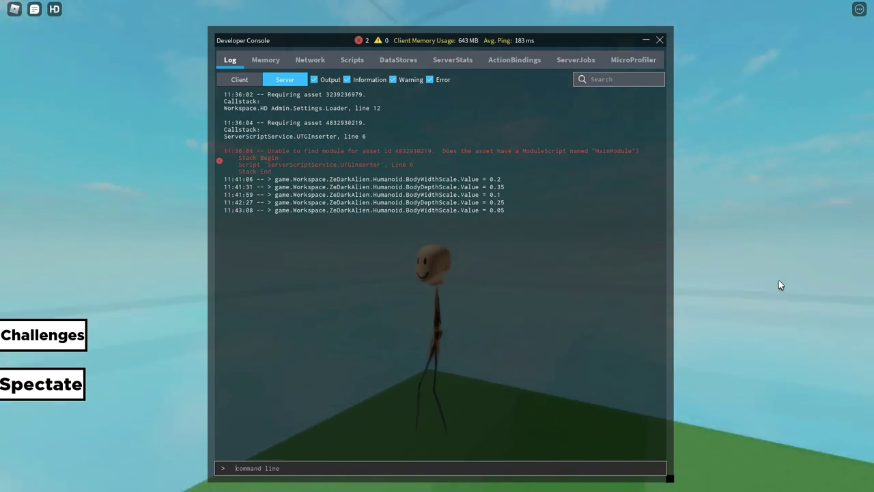
text(sd)
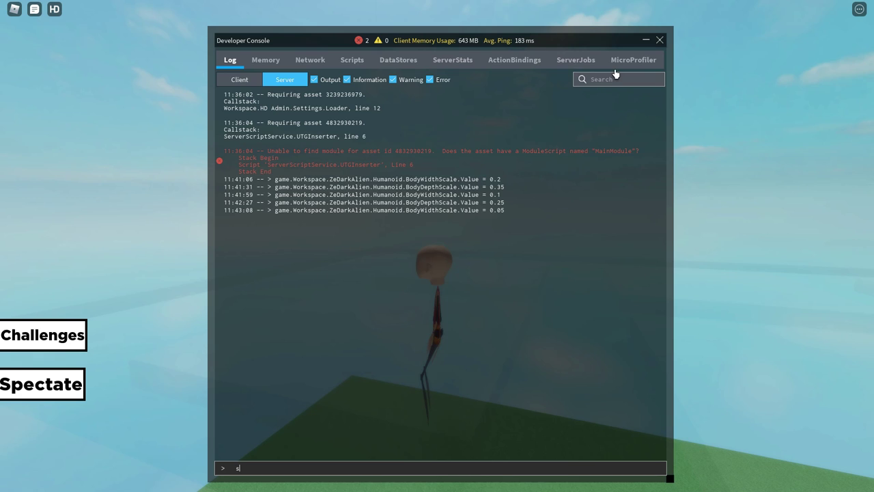
click(659, 41)
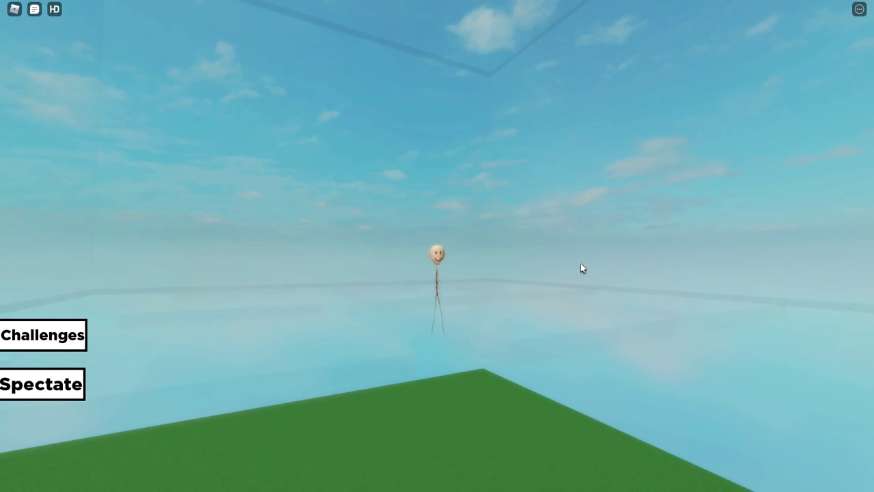
Frame the stick-thin avatar from the front against the sky and take an in-game screenshot.
scroll(580, 263, up, 3)
scroll(580, 267, down, 1)
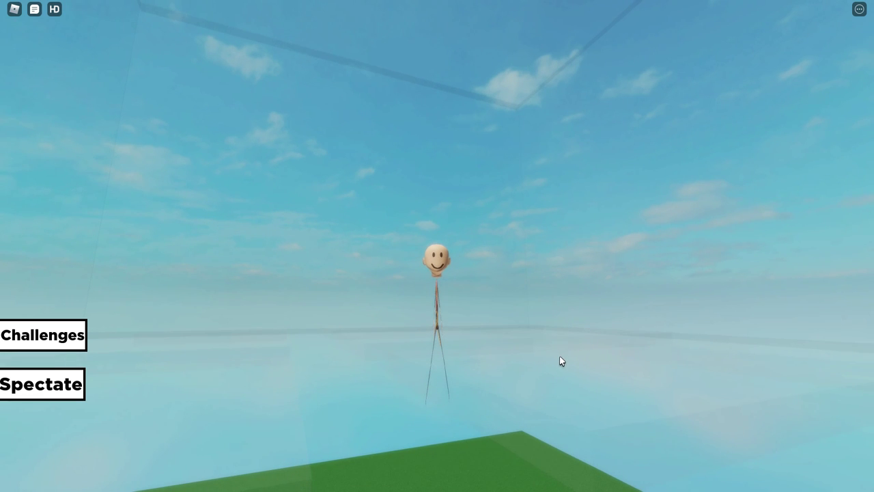
right_click(652, 382)
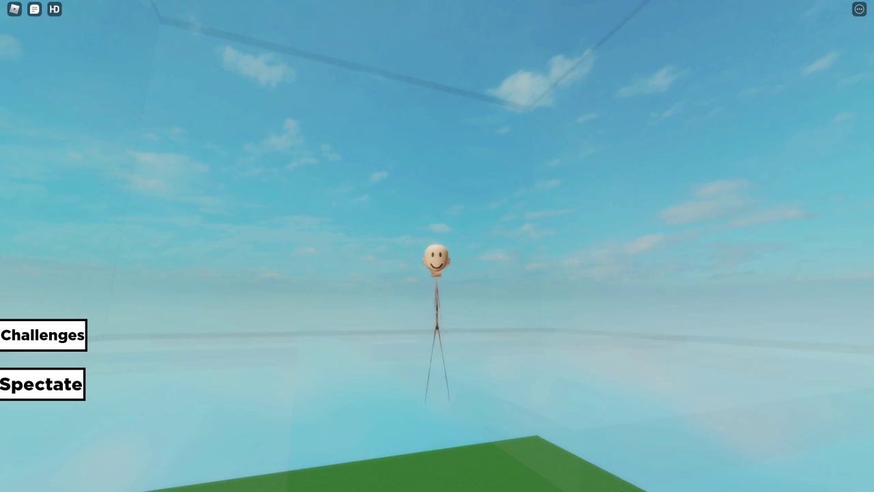
key(Print)
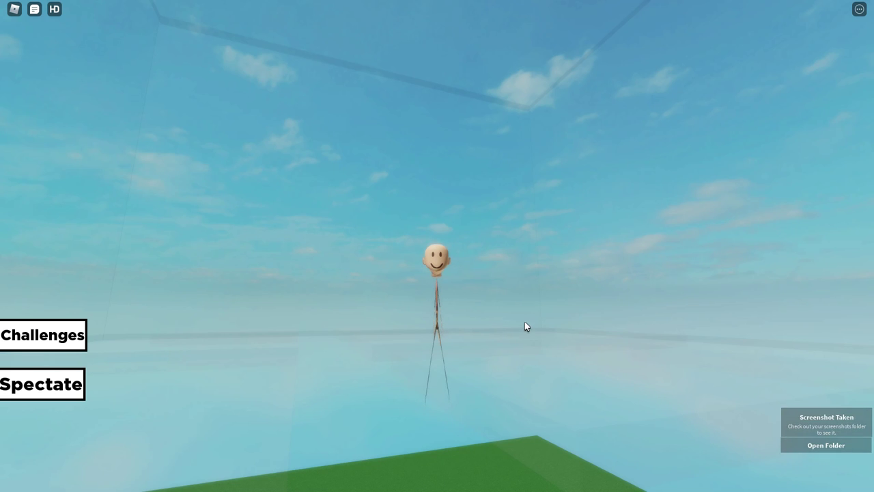
Examine the thin avatar's head and body up close from the side.
right_click(524, 322)
scroll(525, 321, up, 3)
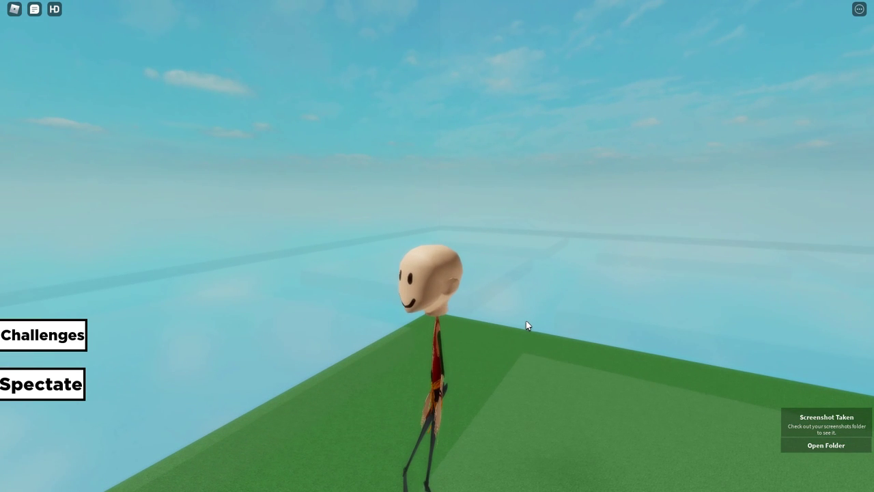
Run the stick-thin avatar around the grass platform to examine its moving body from the front, side and back.
right_click(526, 326)
scroll(527, 325, down, 3)
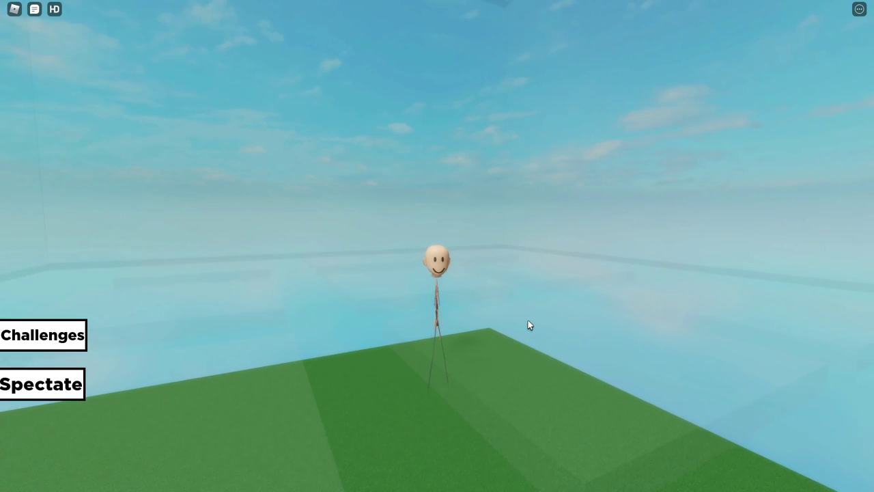
key(d)
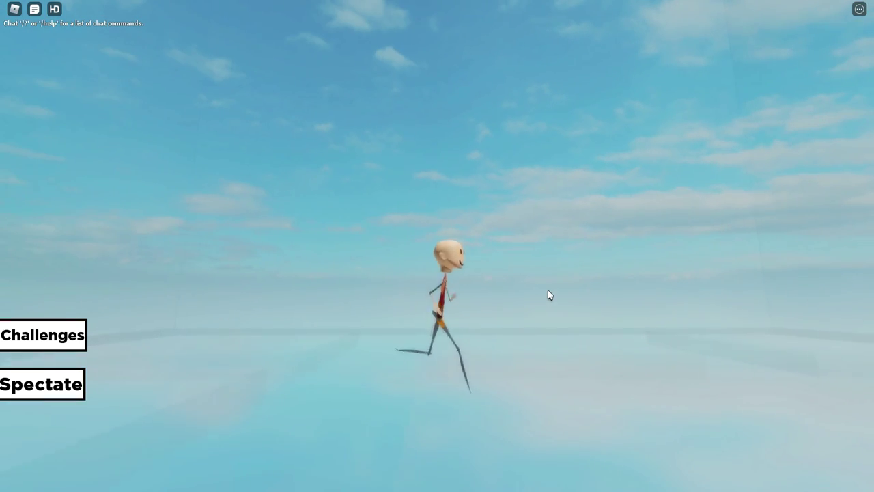
key(s)
key(d)
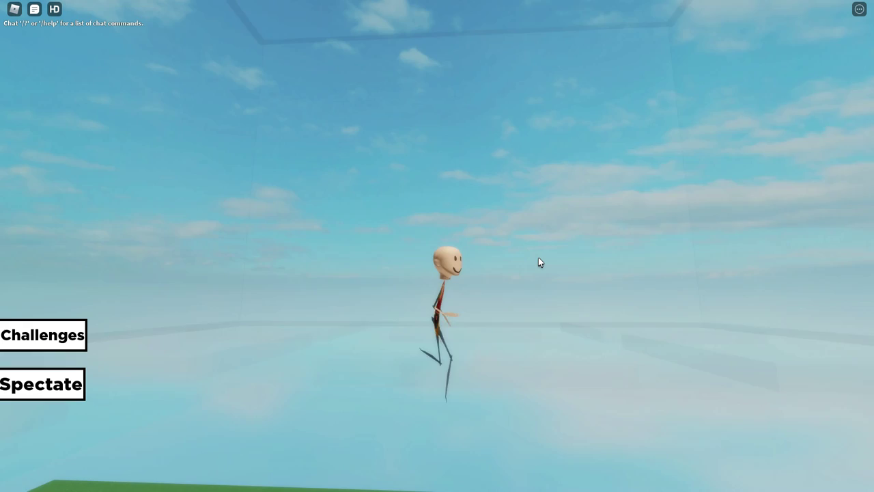
right_click(538, 258)
key(s)
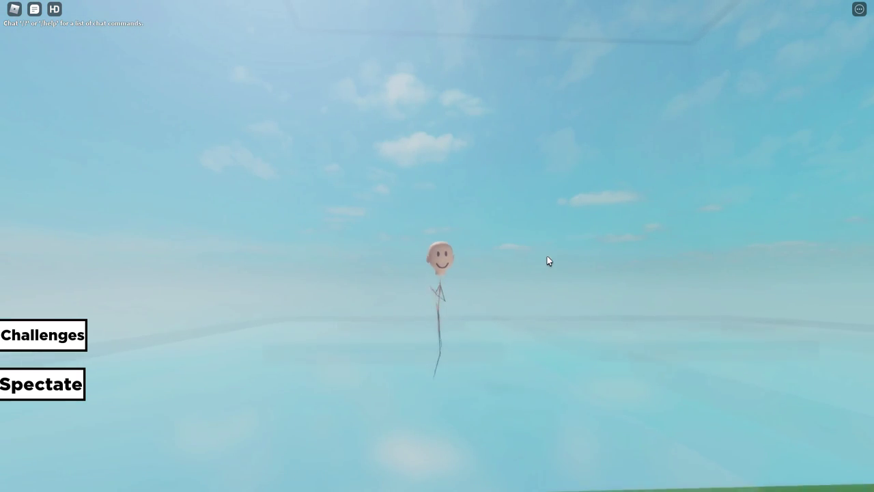
right_click(584, 241)
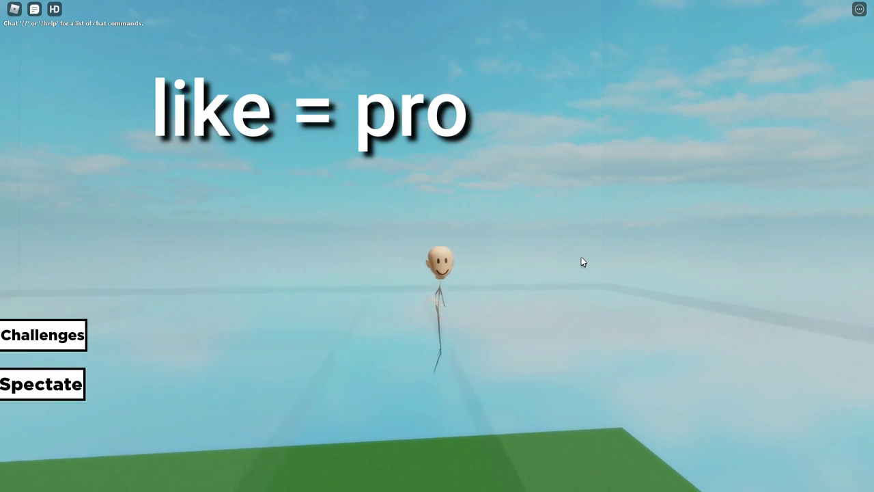
right_click(549, 294)
key(a)
key(w)
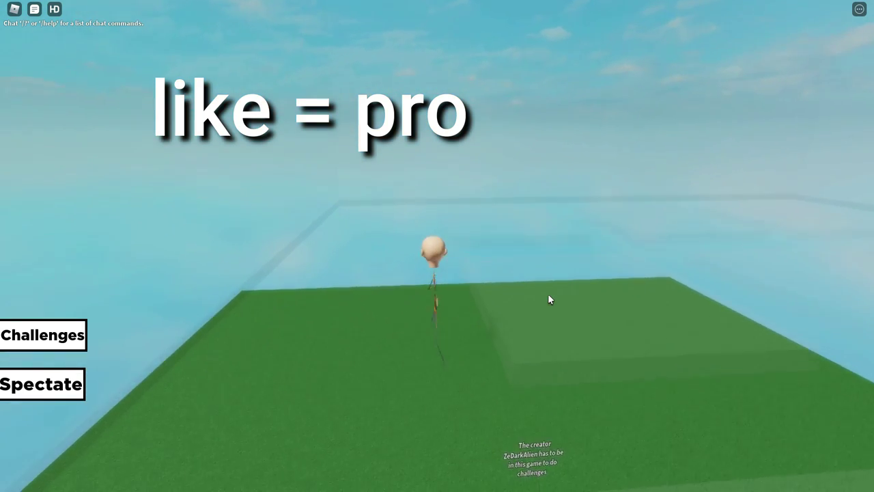